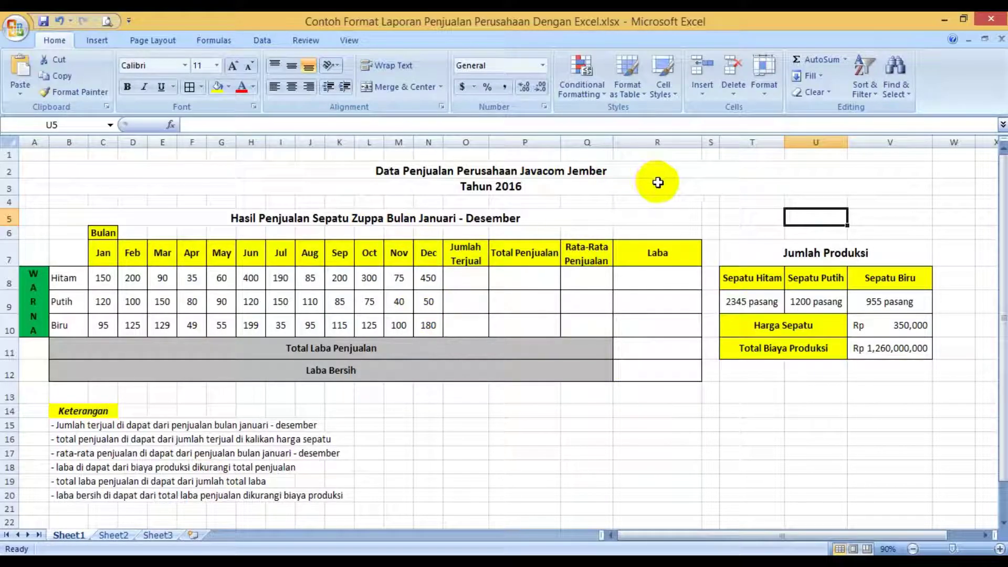
Step: Look over the report's title rows, colour labels and month headers
key("Up")
key("Up")
key("Up")
key("Down")
key("Down")
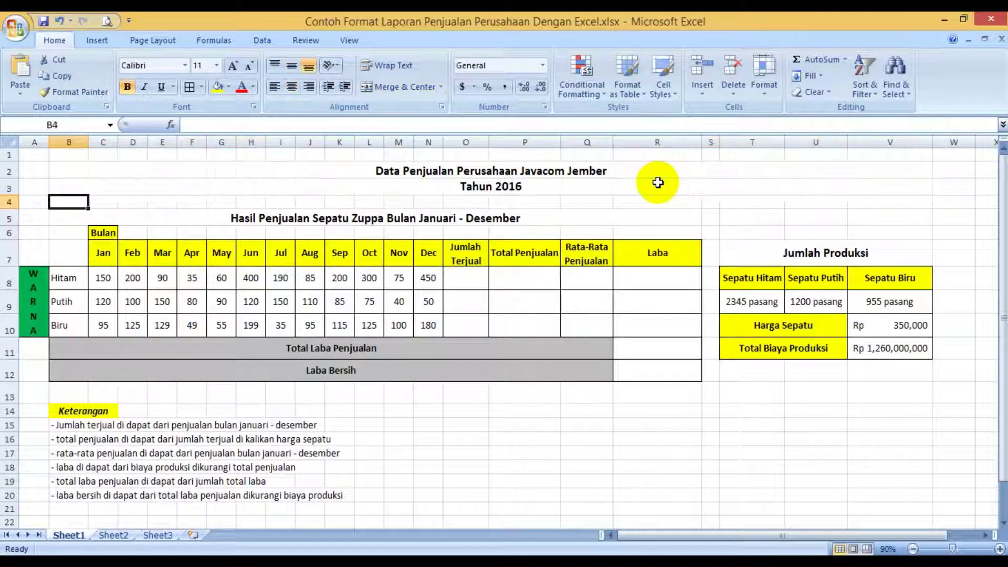
key("Up")
key("Up")
key("Down")
key("Down")
key("Down")
key("Down")
key("Down")
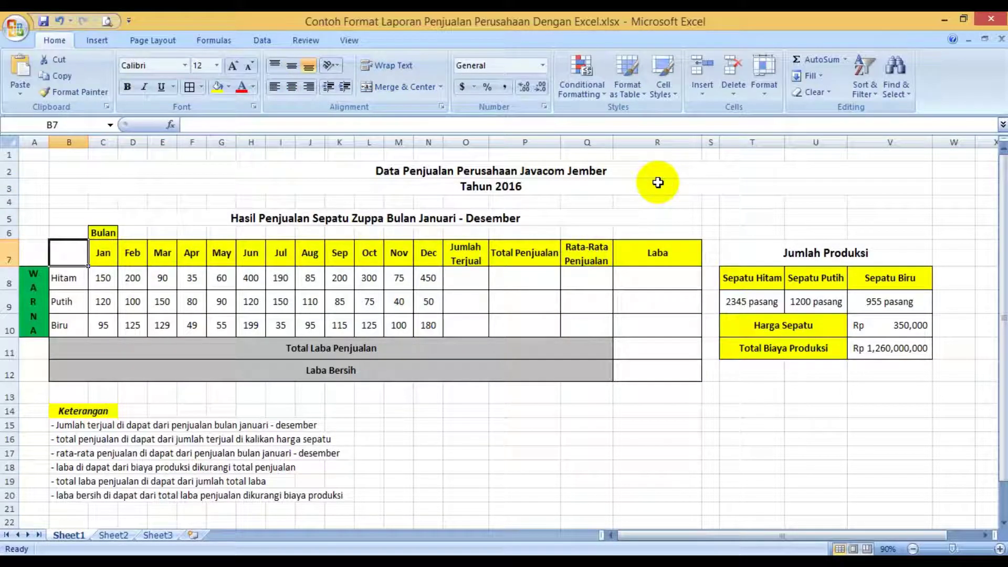
key("Down")
key("Down")
key("Down")
key("Down")
key("Right")
key("Right")
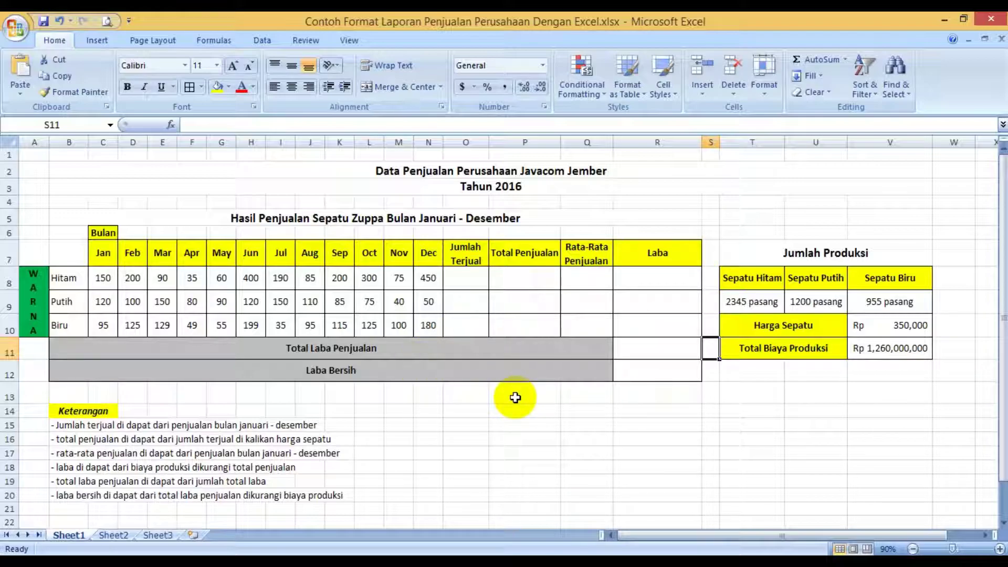
key("Up")
key("Up")
key("Up")
key("Up")
key("Up")
key("Up")
key("Up")
key("Right")
key("Right")
key("Right")
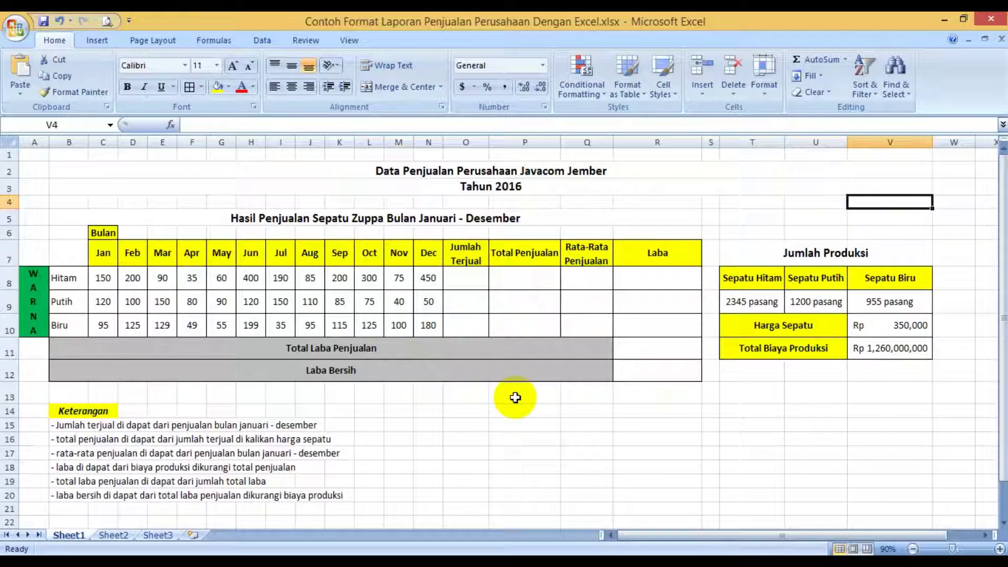
key("Left")
key("Left")
key("Left")
key("Left")
key("Left")
key("Left")
key("Left")
key("Left")
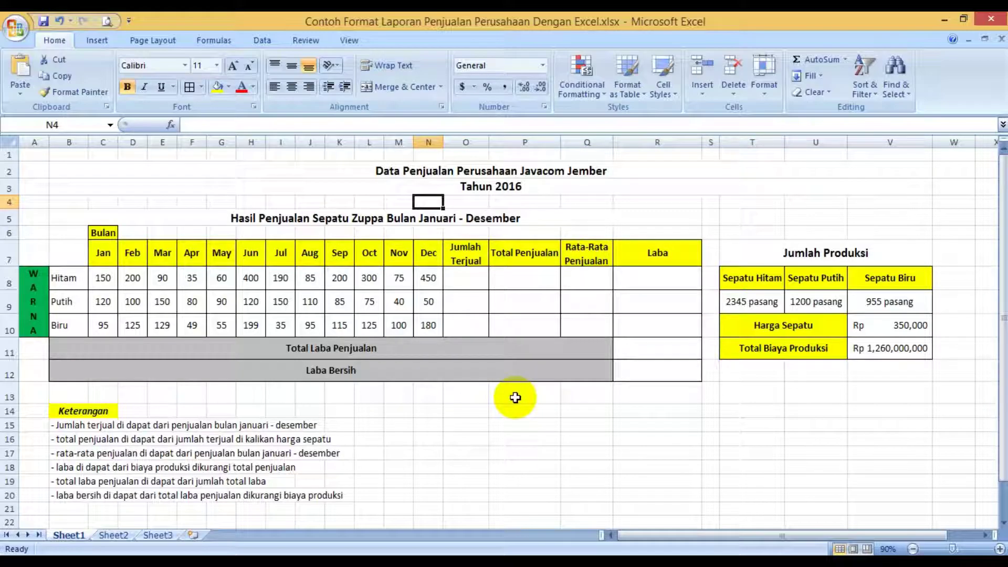
key("Left")
key("Left")
key("Left")
key("Left")
key("Left")
key("Left")
key("Left")
key("Left")
key("Left")
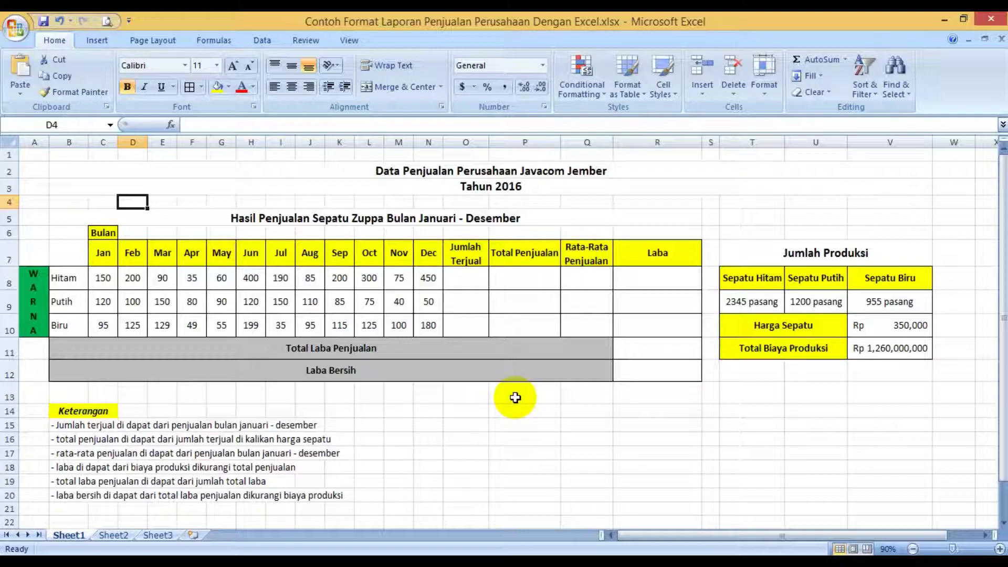
key("Down")
key("Down")
key("Down")
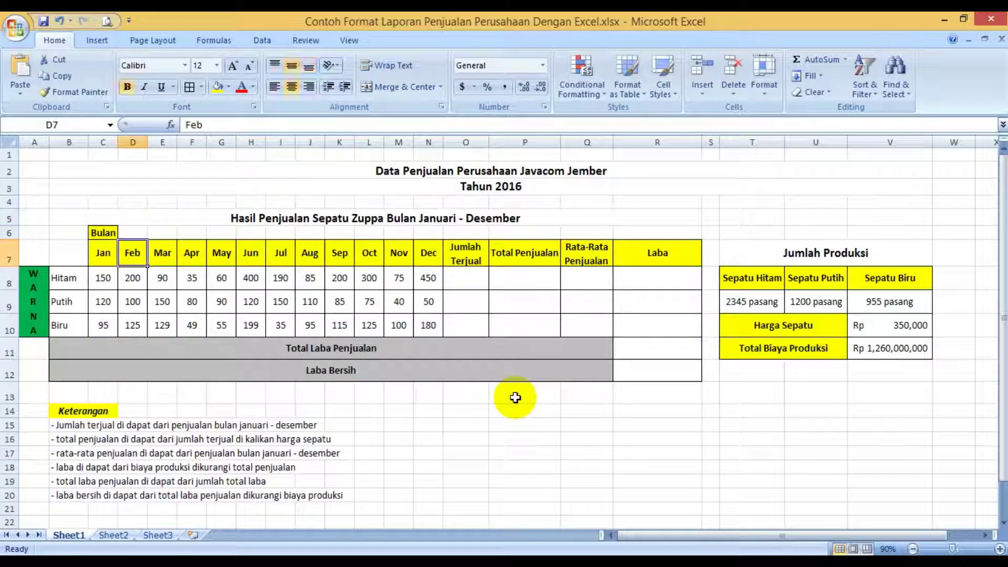
key("Down")
key("Right")
key("Right")
key("Right")
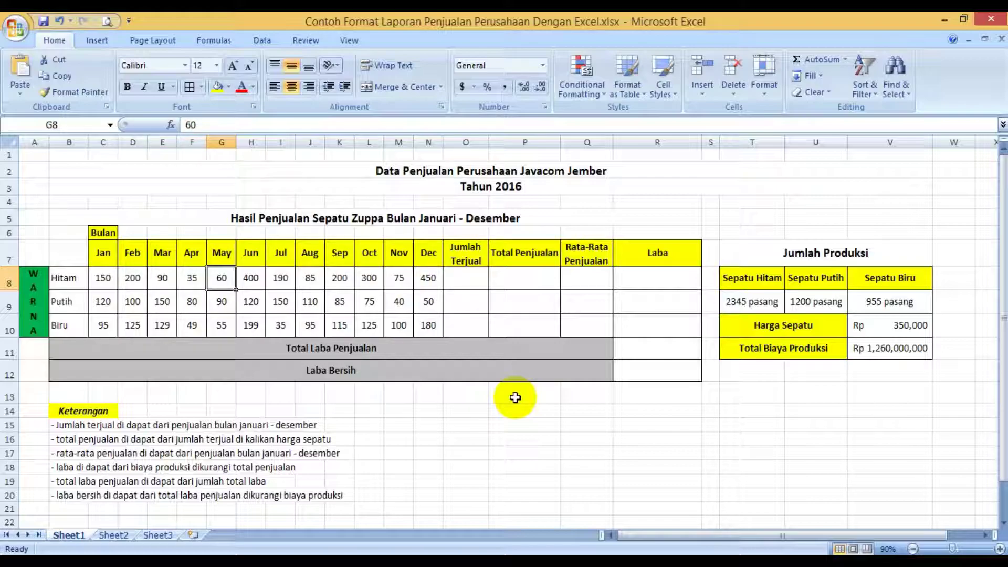
key("Left")
key("Left")
key("Left")
key("Left")
key("Left")
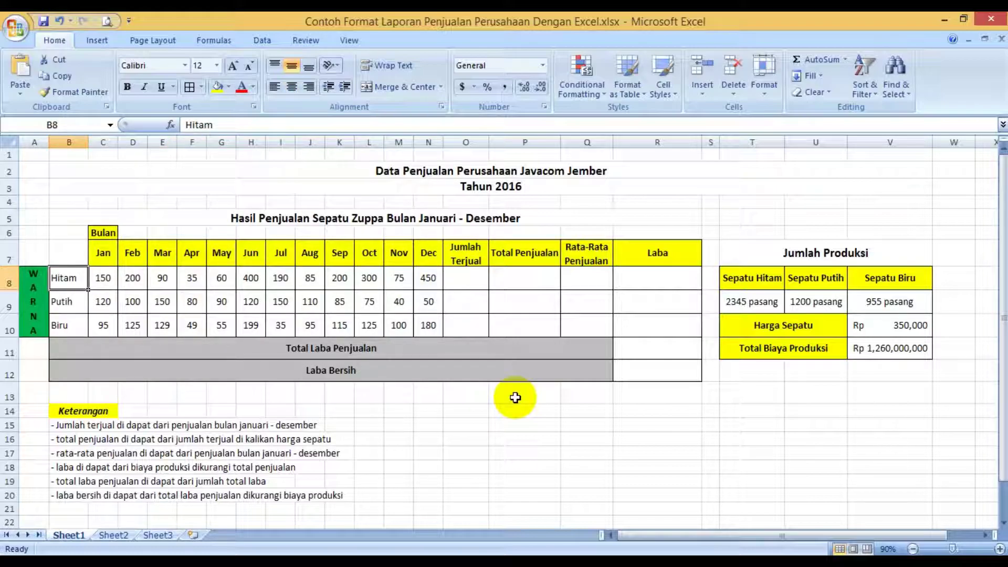
Step: Review the Hitam, Putih and Biru monthly sales figures and the Keterangan notes
key("Down")
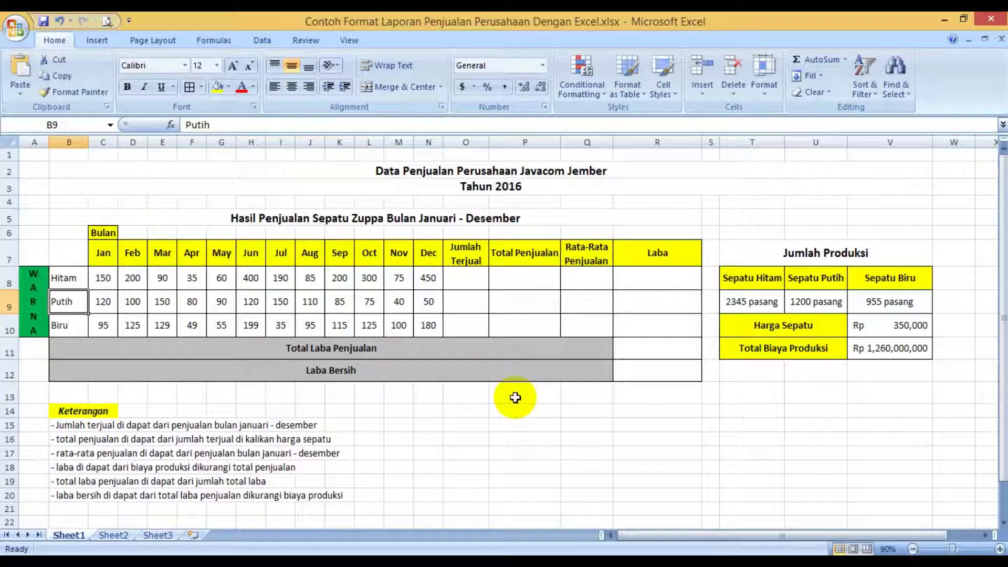
key("Down")
key("Right")
key("Right")
key("Right")
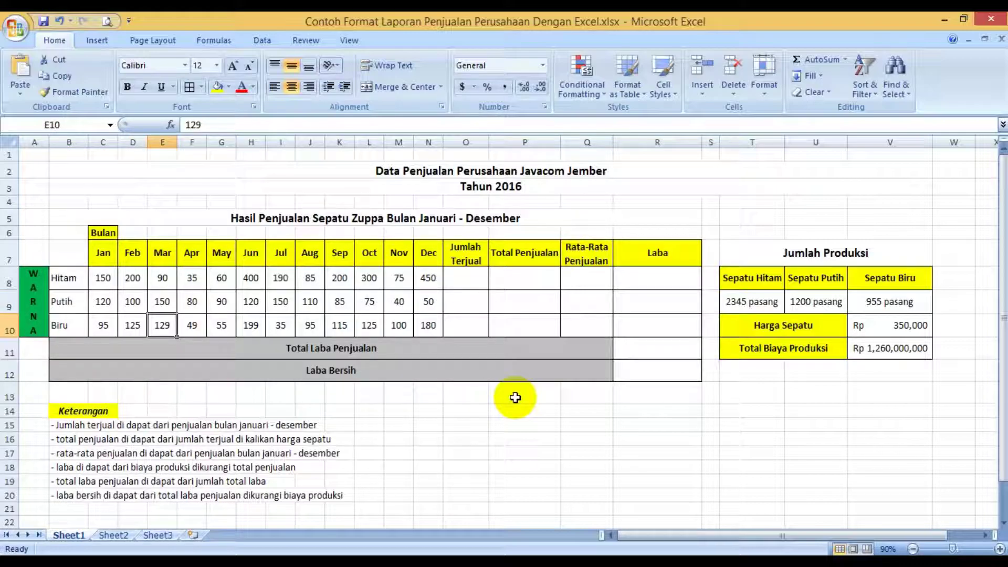
key("Up")
key("Up")
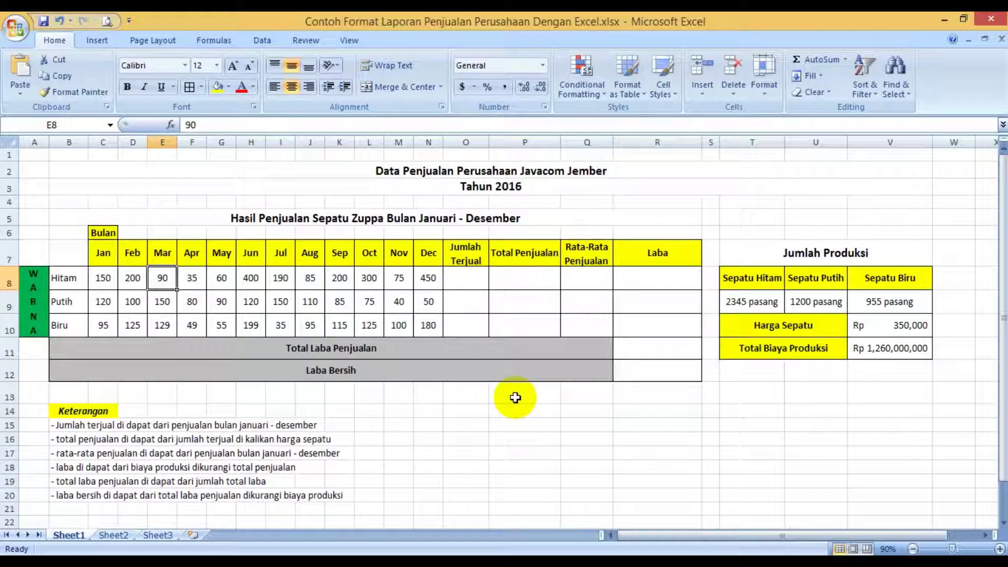
key("Right")
key("Right")
key("Right")
key("Right")
key("Right")
key("Right")
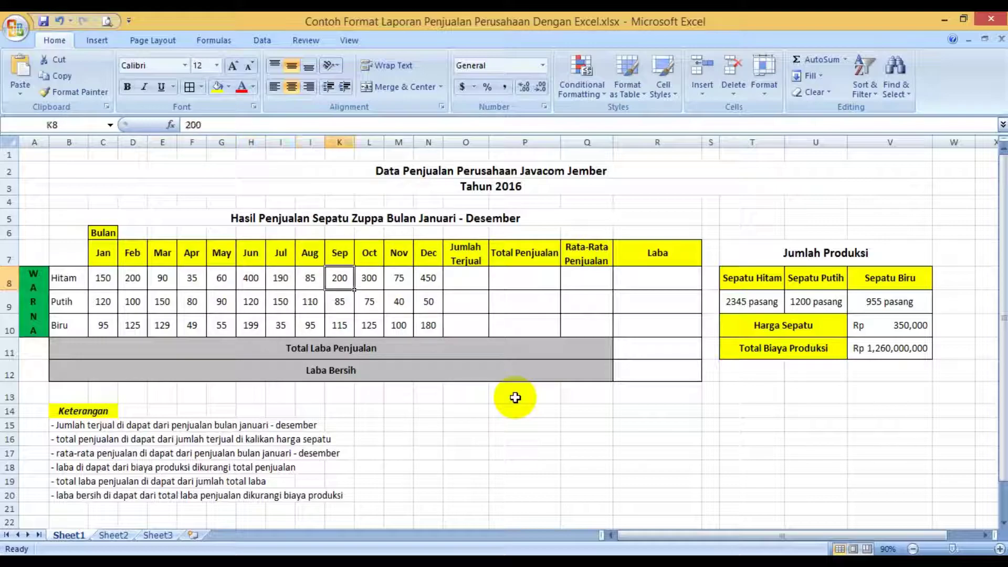
key("Right")
key("Right")
key("Left")
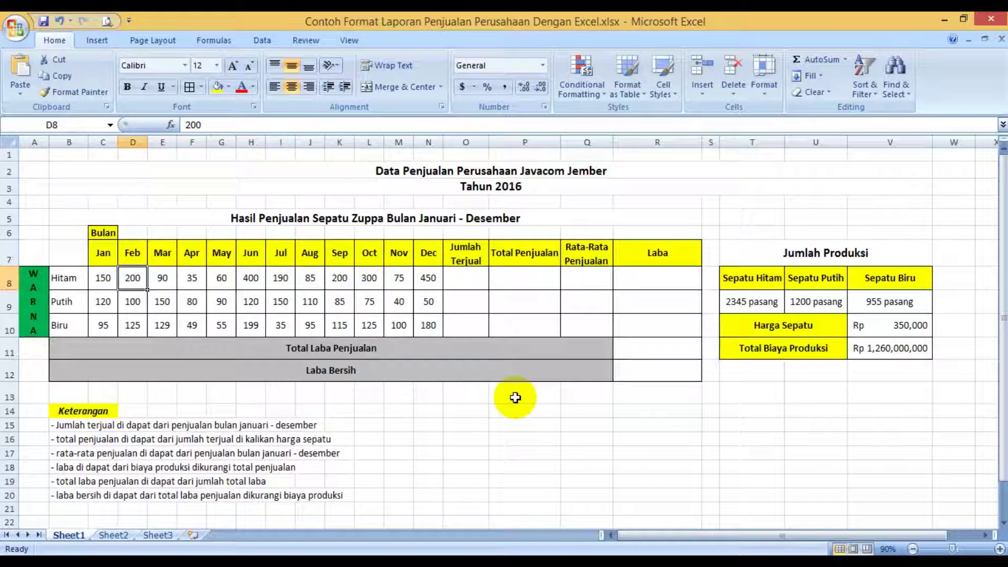
key("Right")
key("Right")
key("Right")
key("Left")
key("Left")
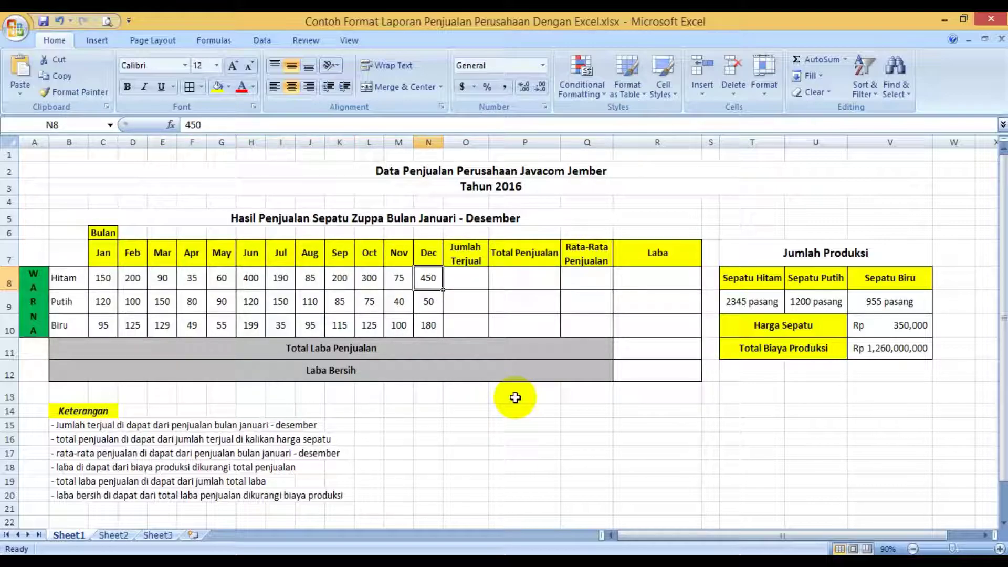
left_click(73, 424)
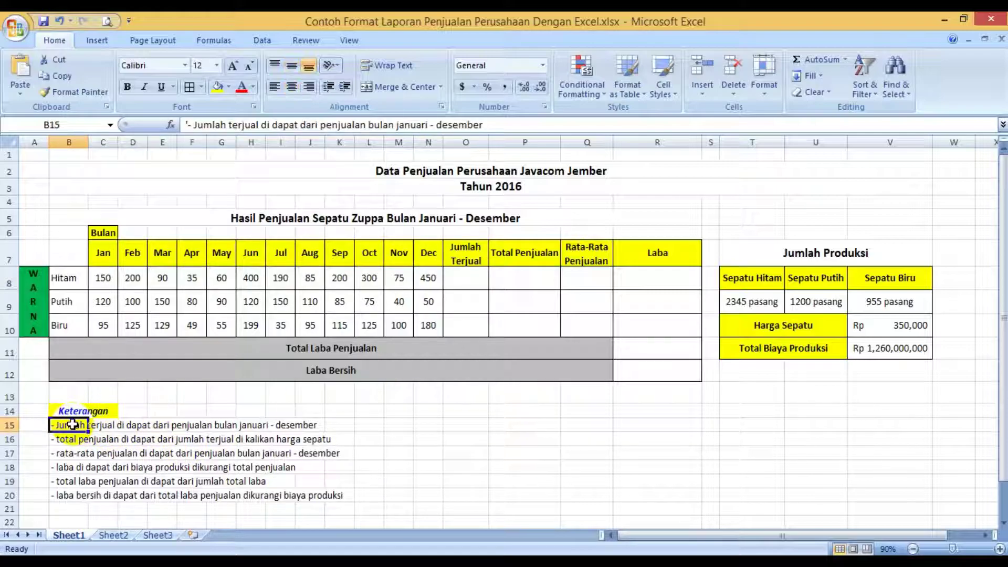
key("Down")
key("Down")
key("Down")
key("Down")
key("Down")
key("Up")
key("Up")
key("Up")
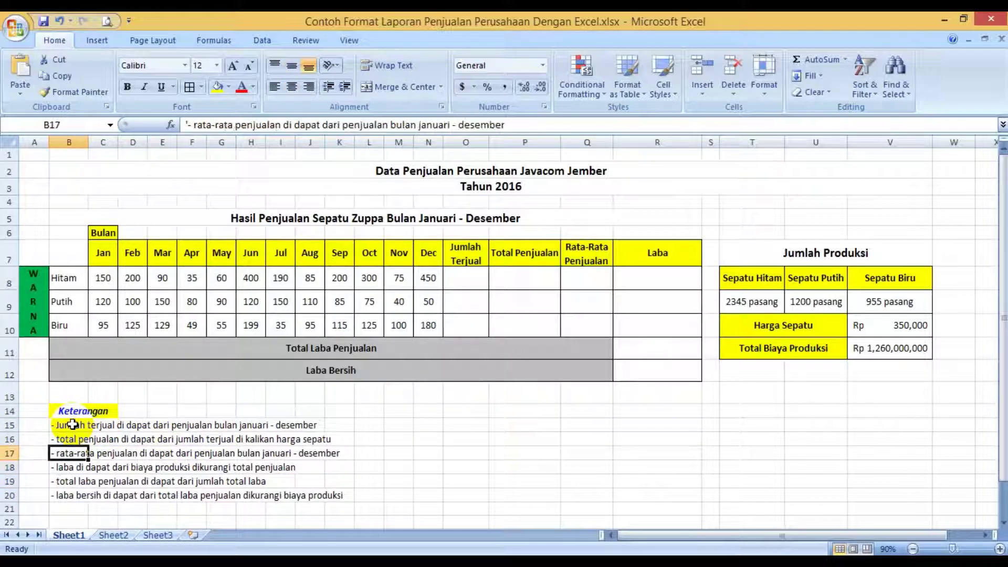
key("Up")
key("Up")
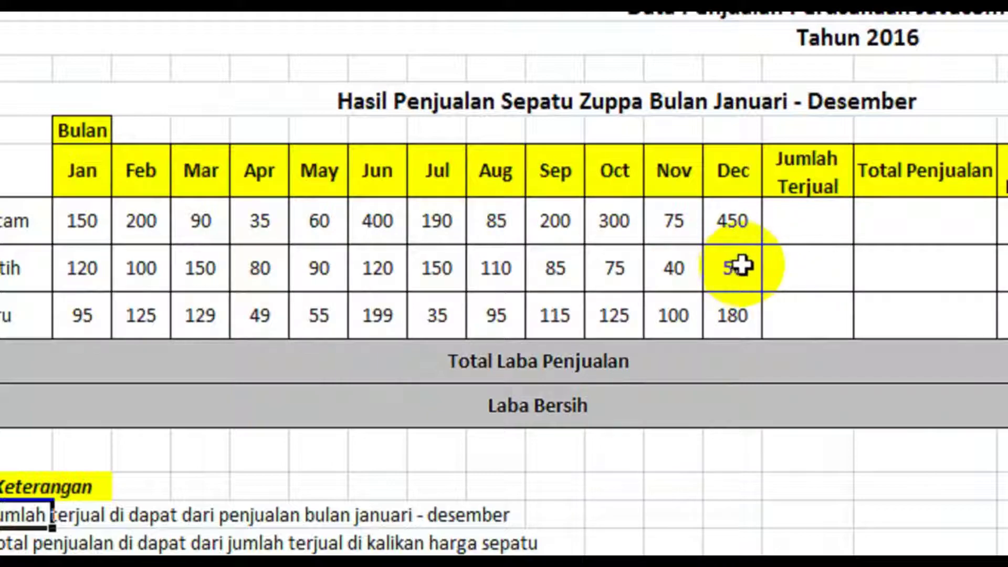
Step: Enter =SUM(C8:N8) in O8 (2235) and fill it down to O10
left_click(786, 236)
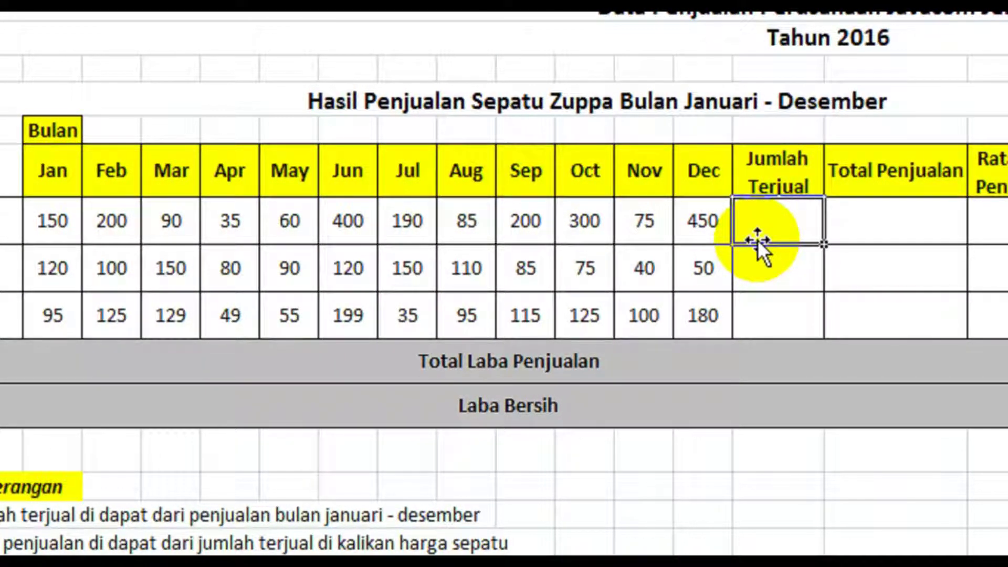
type("=")
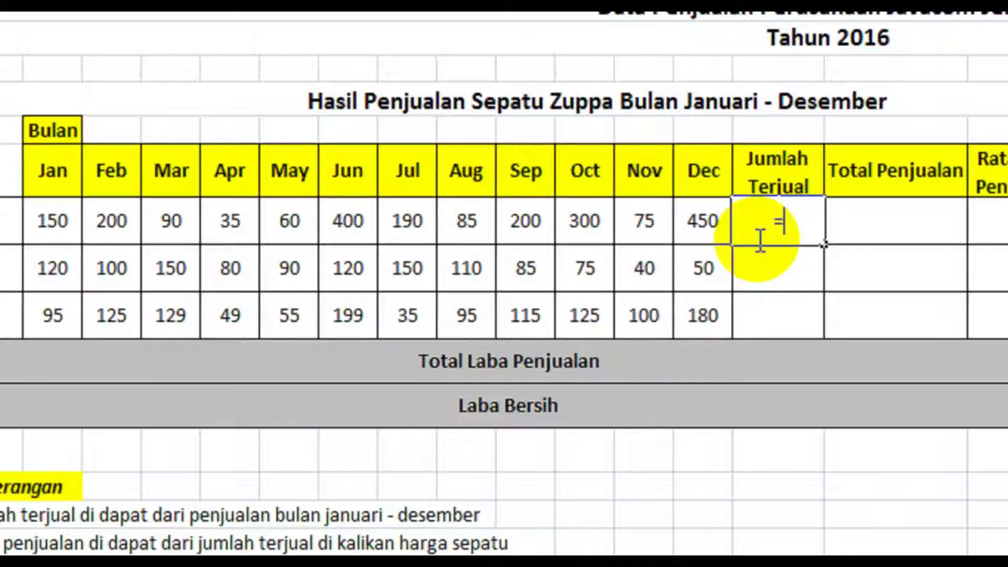
type("sum")
key("Tab")
key("Left")
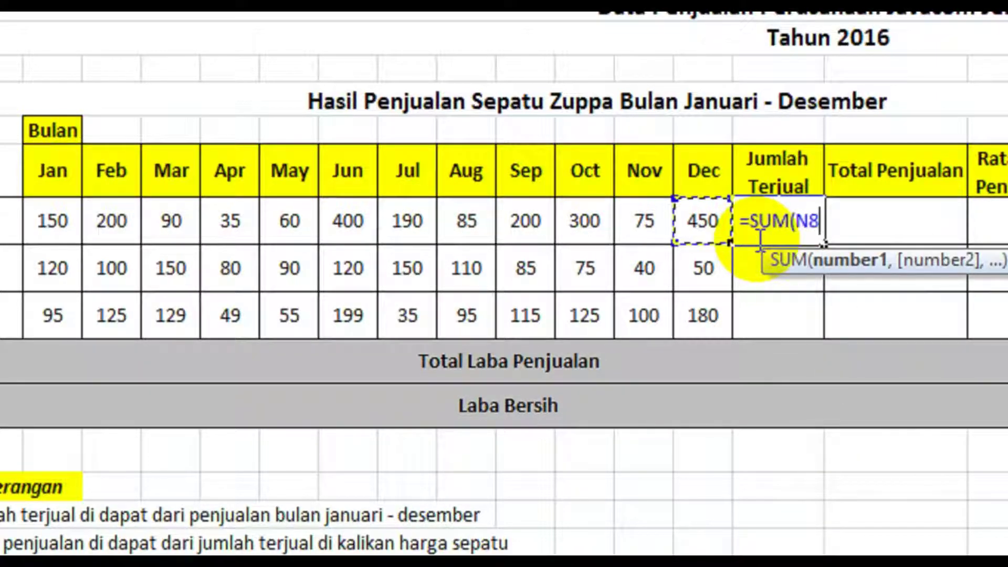
key("shift+Left")
key("shift+Left")
key("shift+Left")
key("shift+Left")
key("shift+Left")
key("shift+Left")
key("shift+Left")
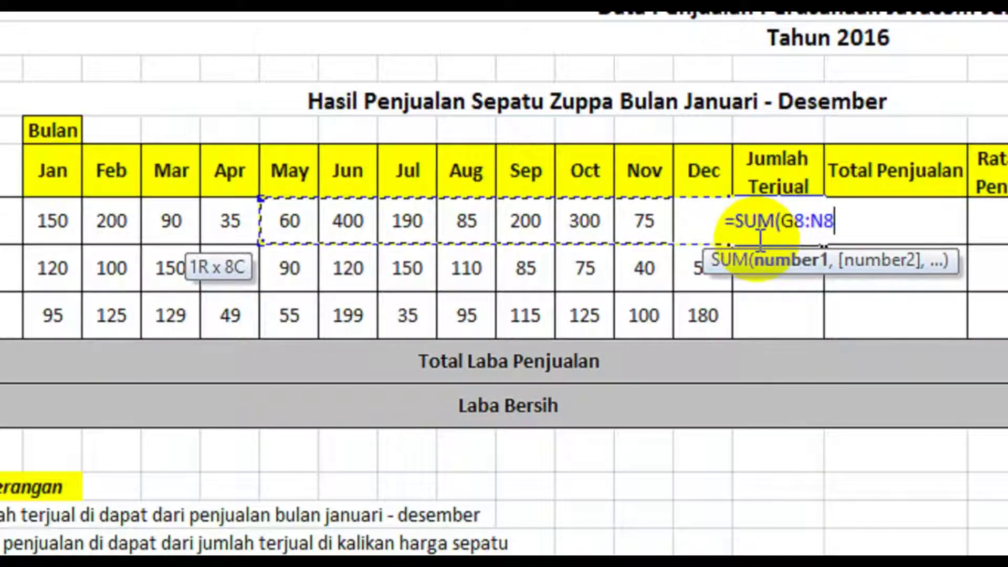
key("shift+Left")
key("shift+Left")
key("shift+Left")
key("shift+Left")
key("Return")
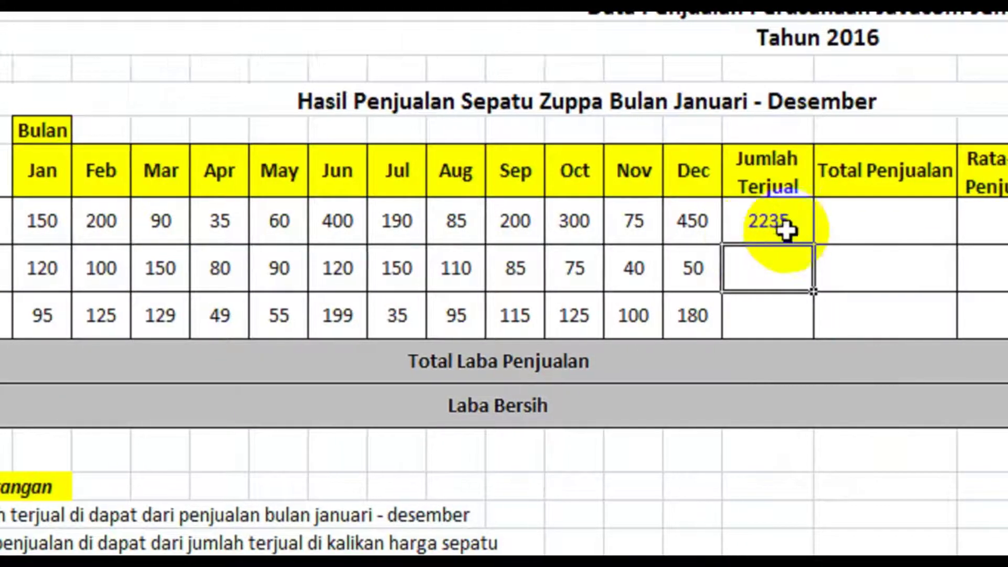
left_click(782, 226)
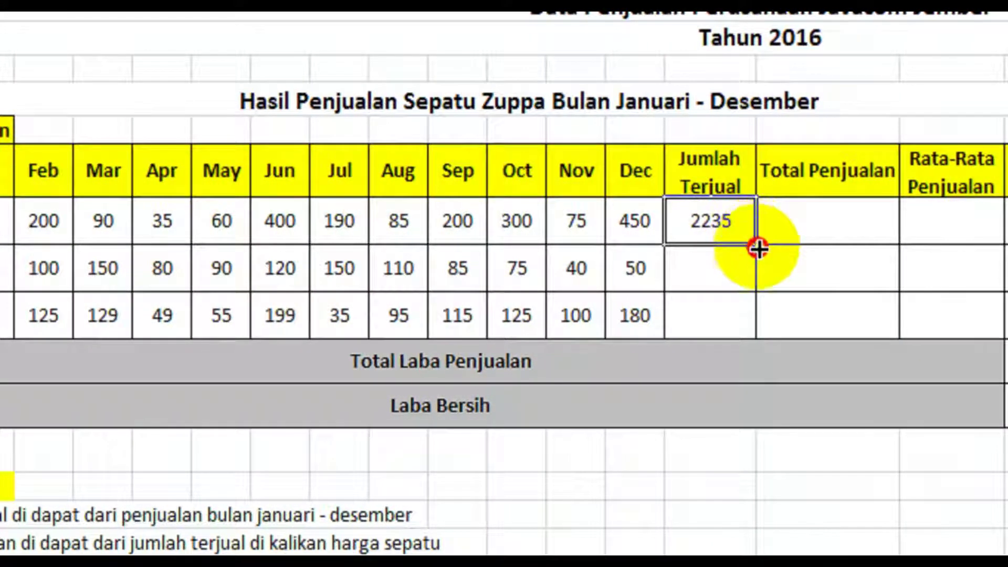
left_click_drag(758, 249, 751, 315)
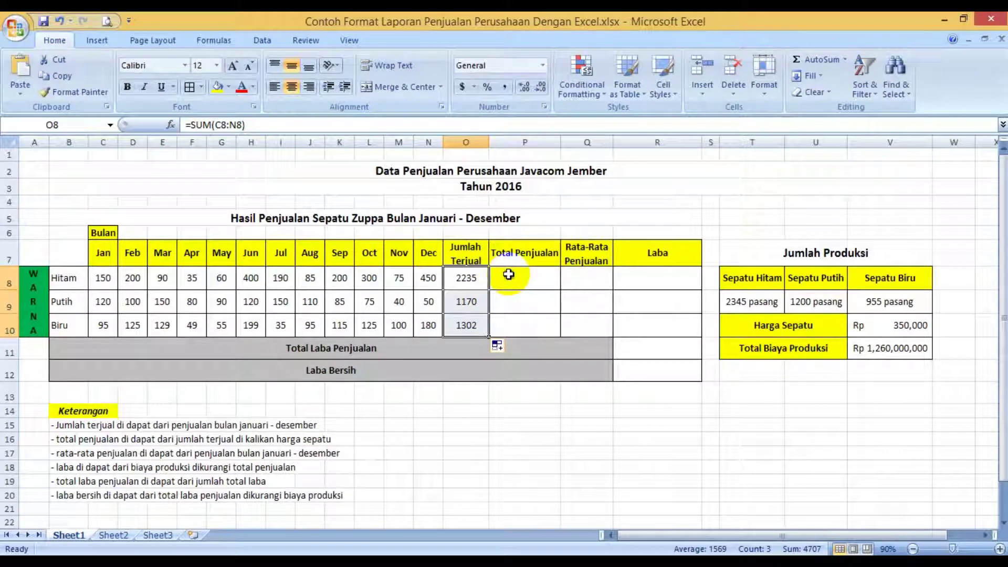
Step: Enter =O8*V$10 in P8, giving Hitam's Total Penjualan of Rp 782,250,000
left_click(508, 274)
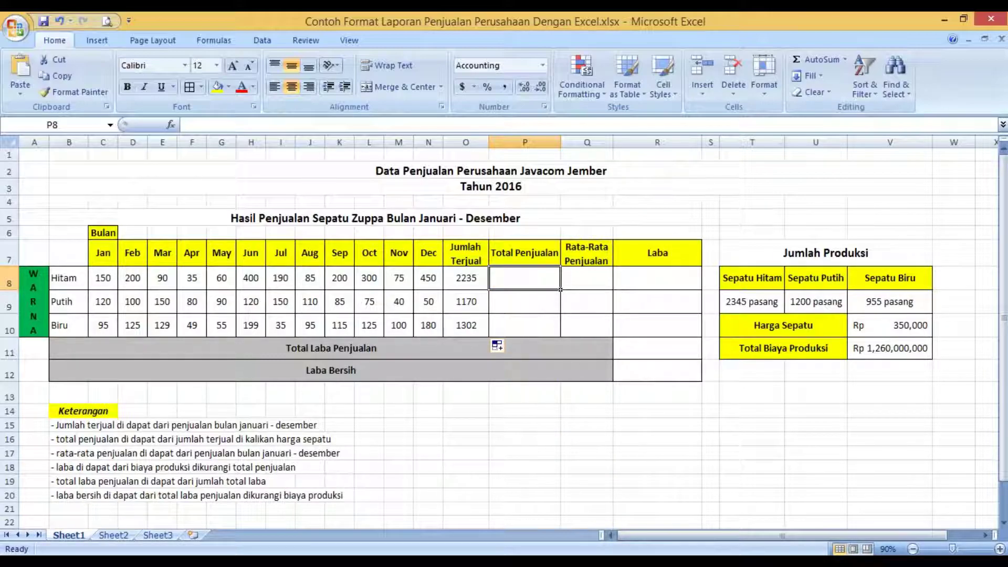
key("Down")
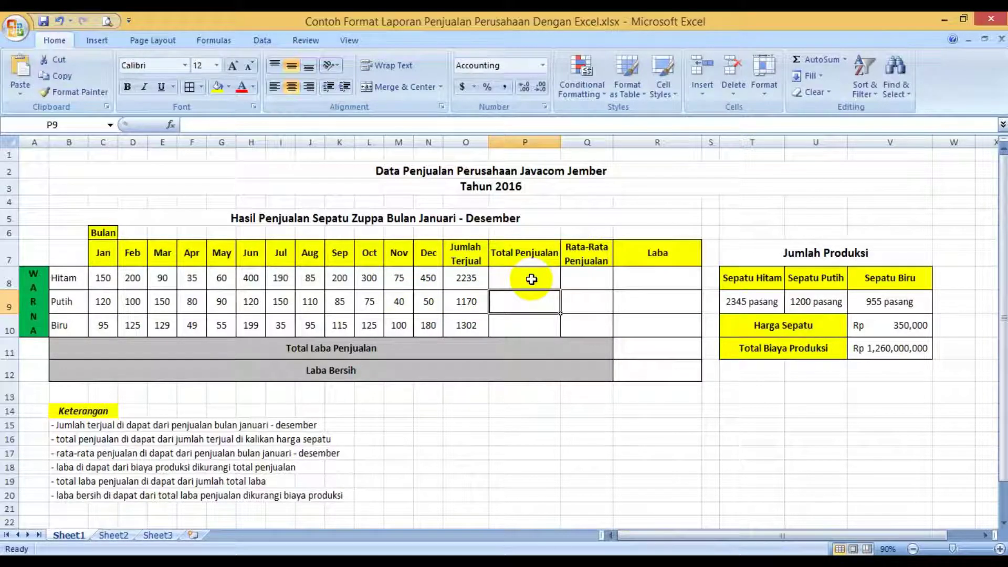
left_click(467, 277)
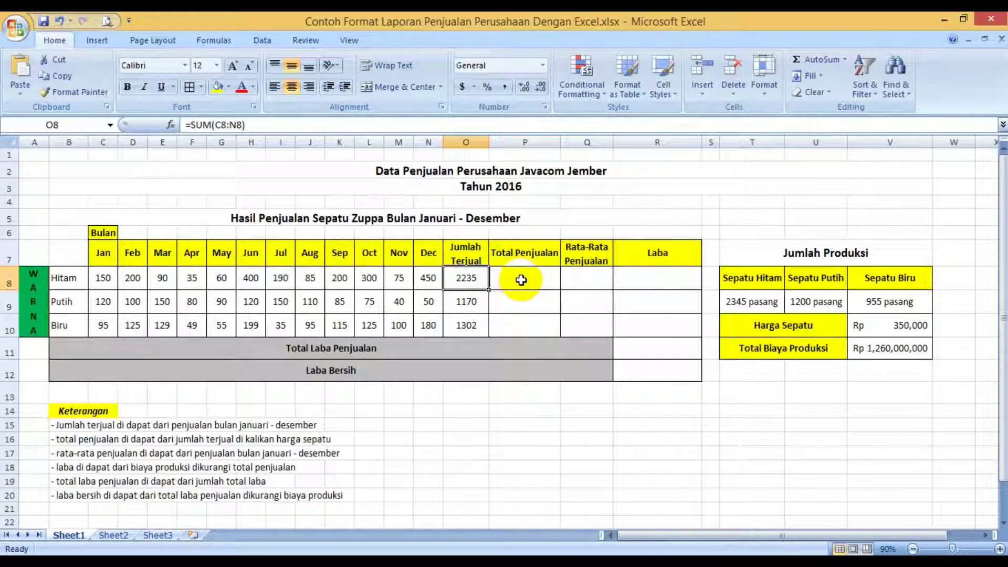
left_click(541, 282)
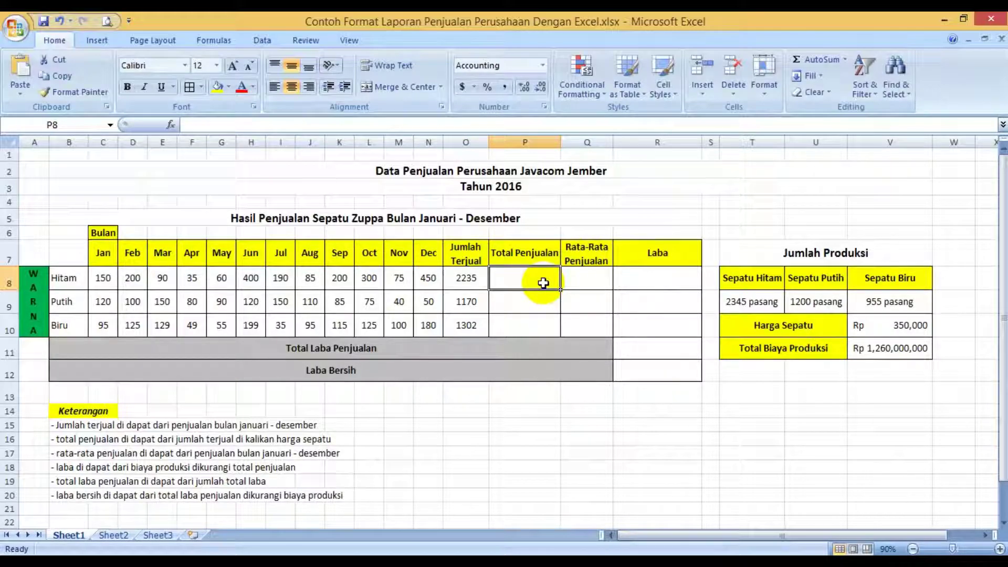
type("=")
key("Left")
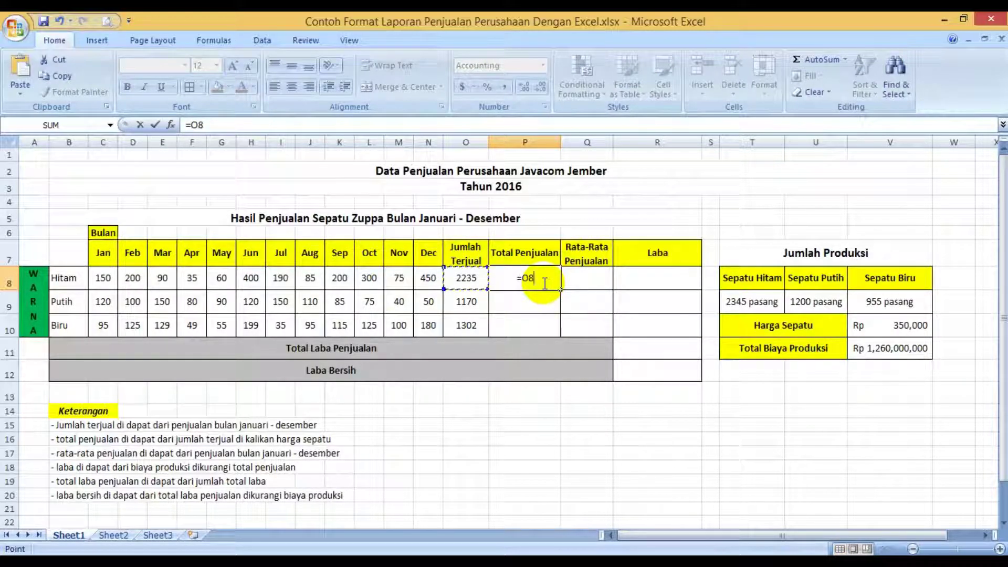
type("*")
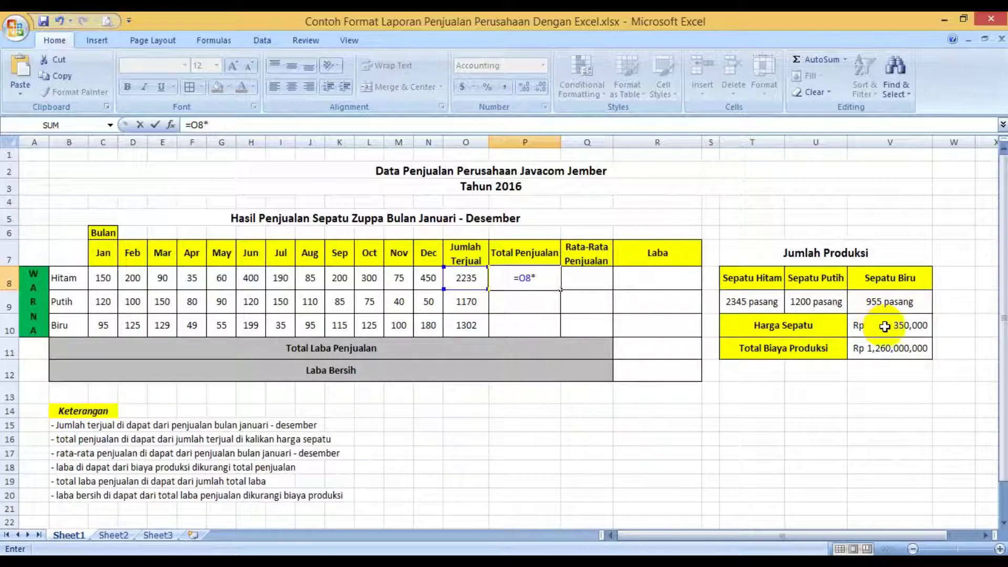
left_click(885, 327)
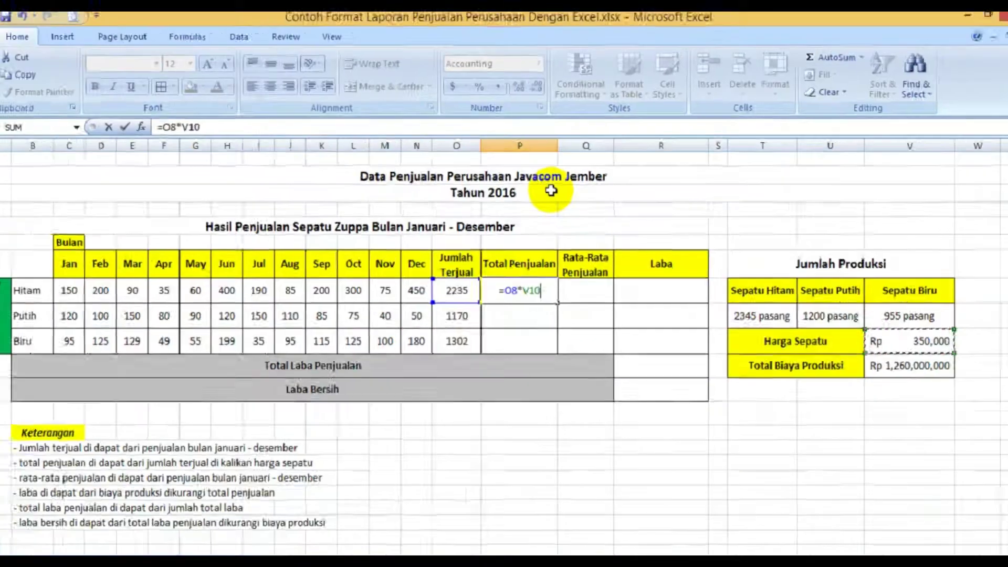
key("F4")
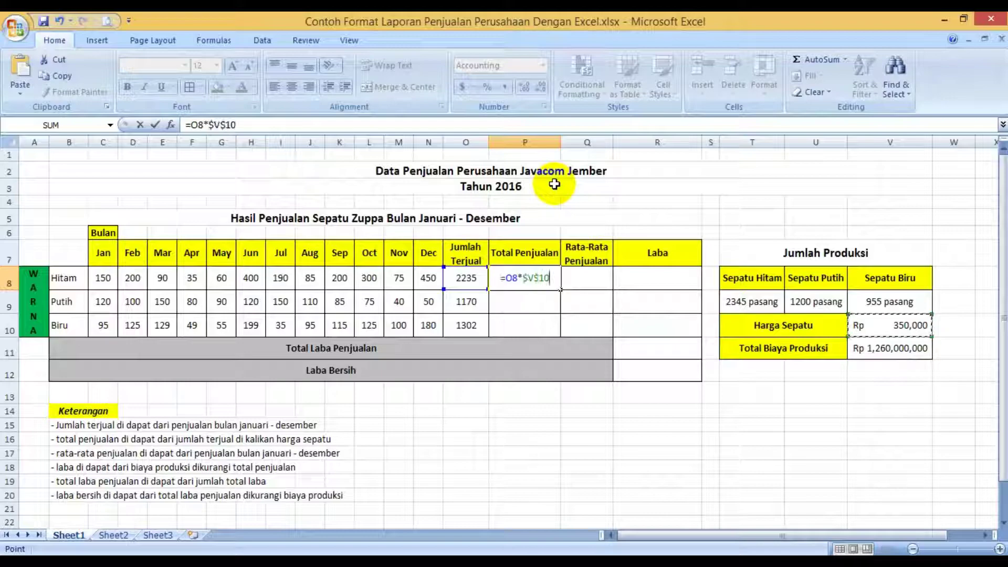
key("F4")
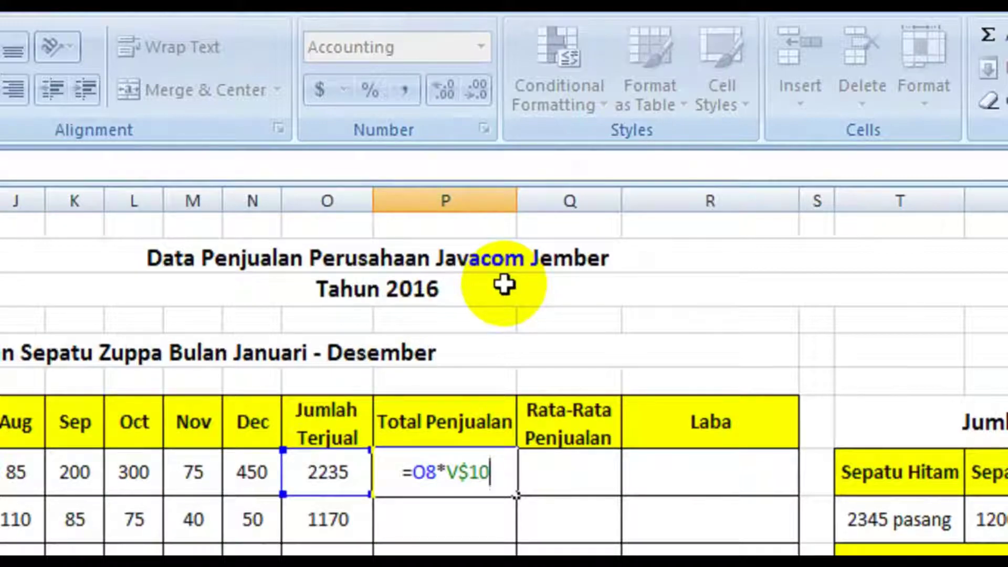
key("Return")
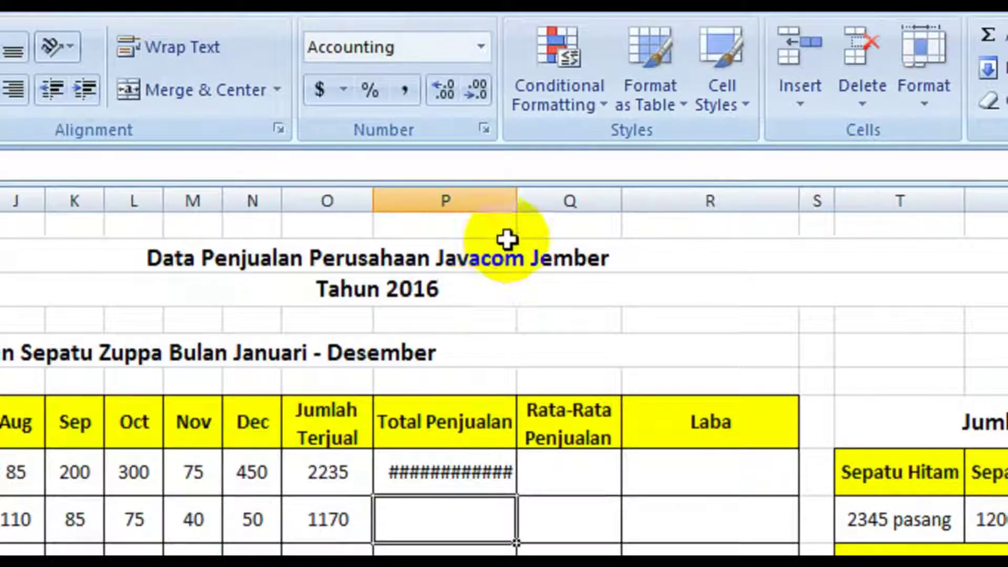
Step: Autofit column P and copy the formula down to Putih and Biru
double_click(517, 201)
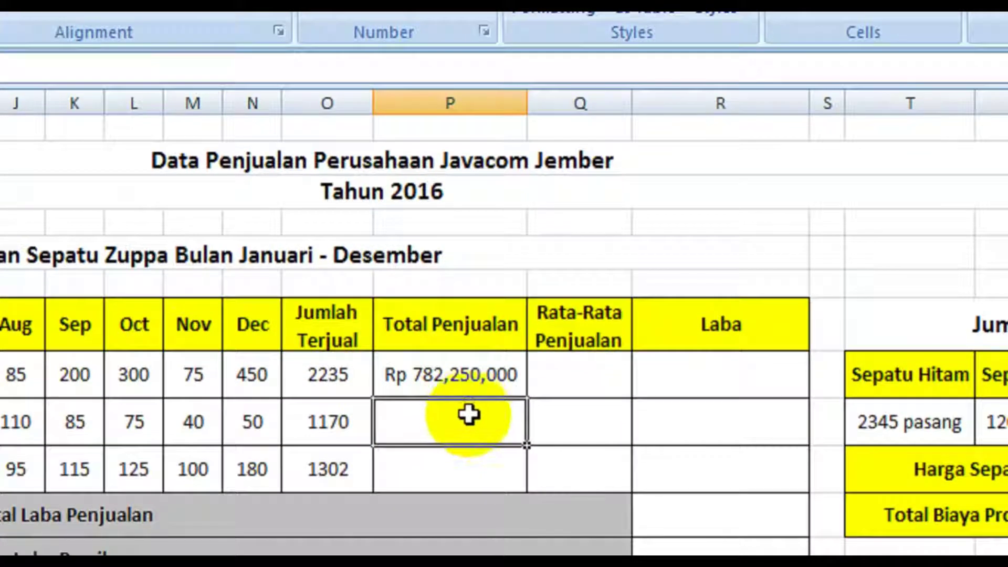
left_click(468, 459)
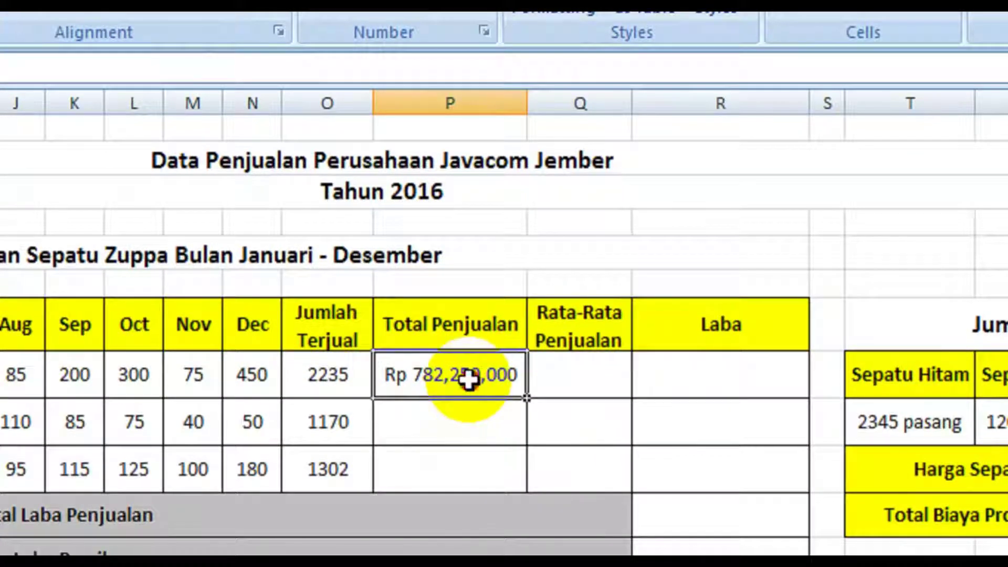
double_click(527, 400)
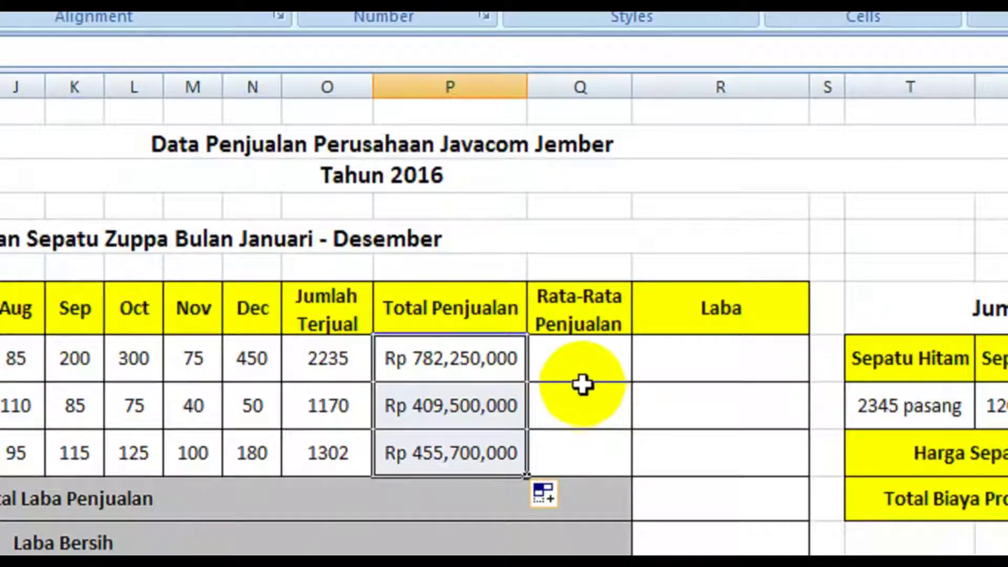
left_click(574, 366)
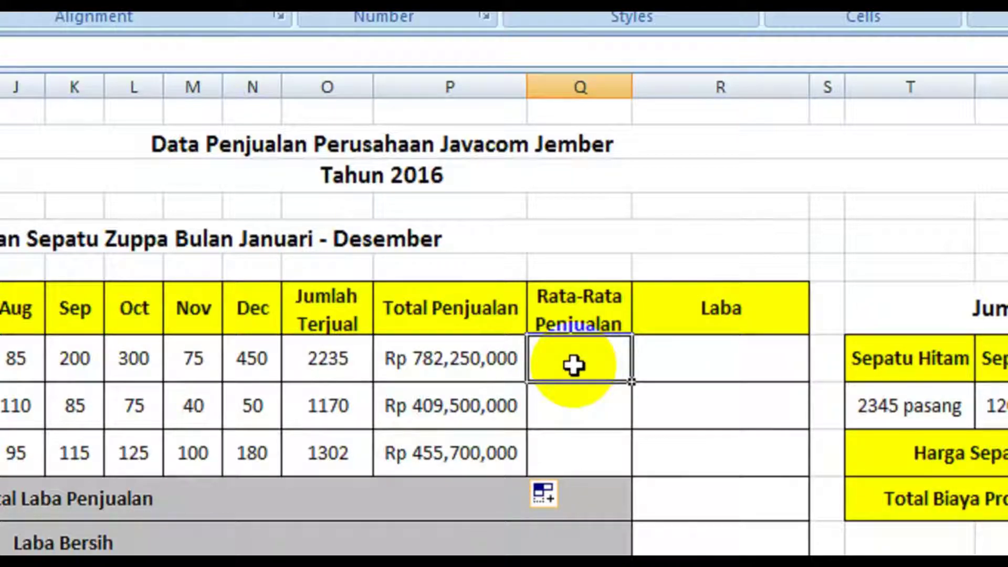
Step: Enter =AVERAGE(C8:N8) in Q8, giving Hitam's monthly average of 186
type("=")
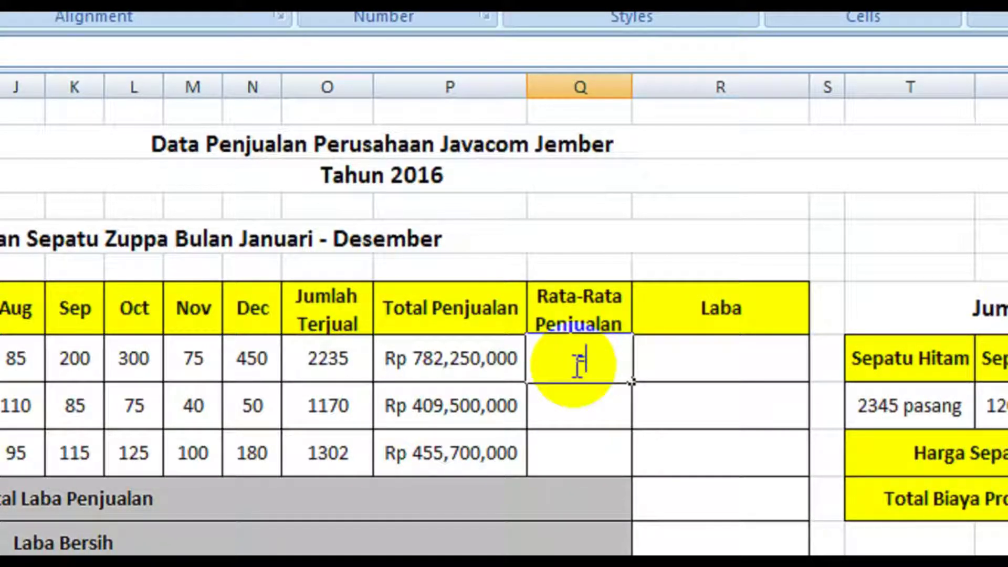
type("aver")
key("Tab")
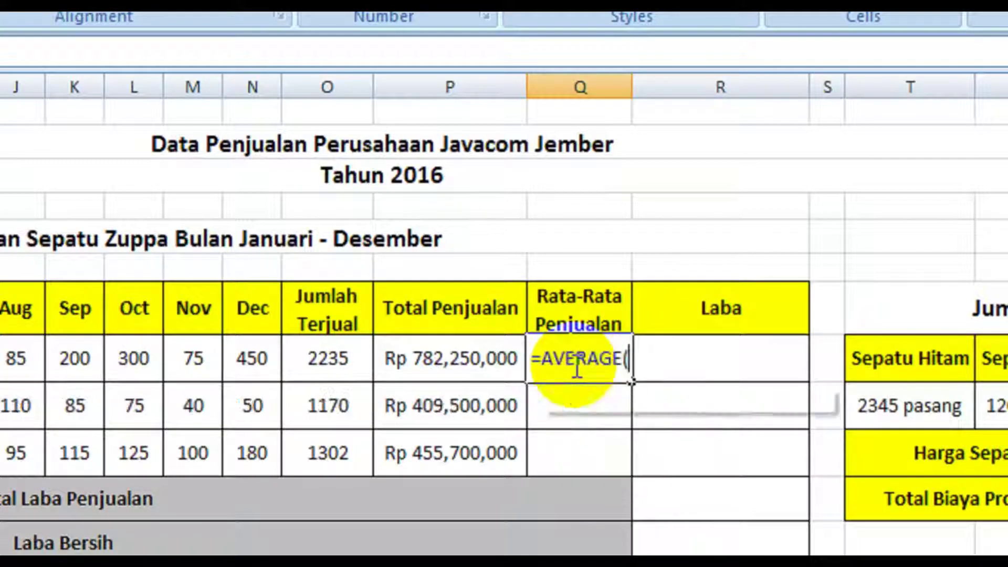
key("Left")
key("Left")
key("Left")
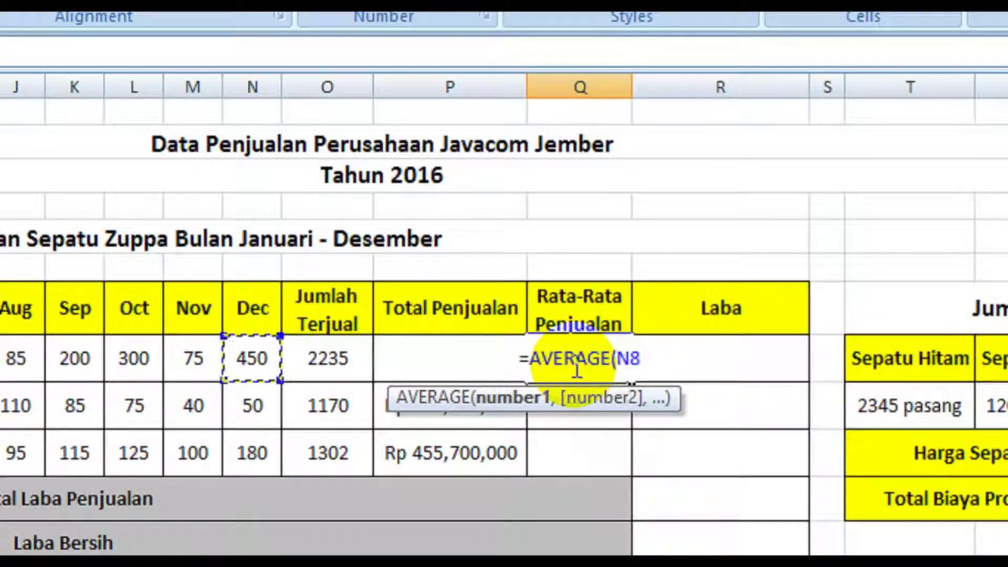
key("shift+Left")
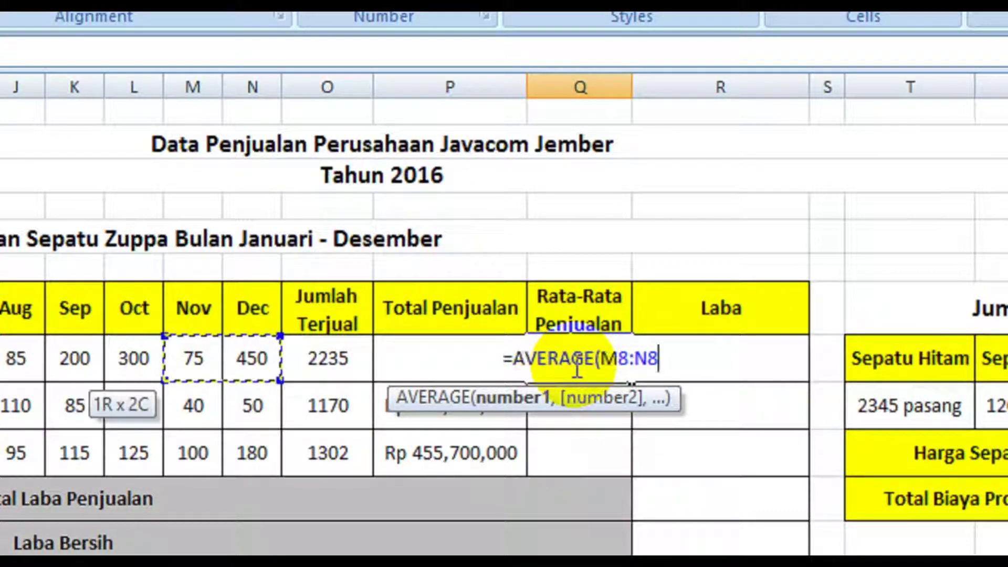
key("shift+Left")
key("shift+Left")
key("shift+Left")
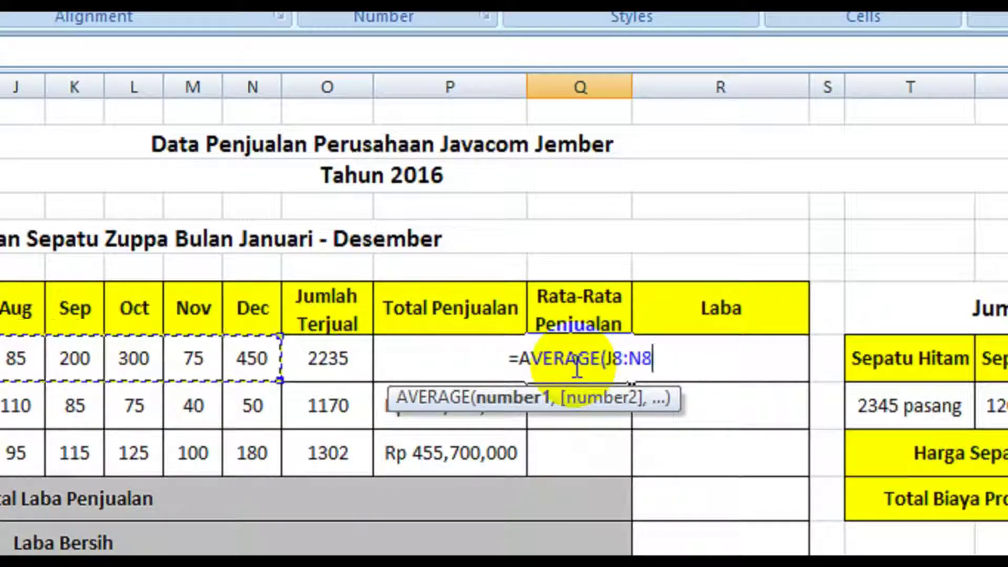
key("shift+Left")
key("shift+Left")
key("shift+Left")
key("shift+Left")
key("shift+Left")
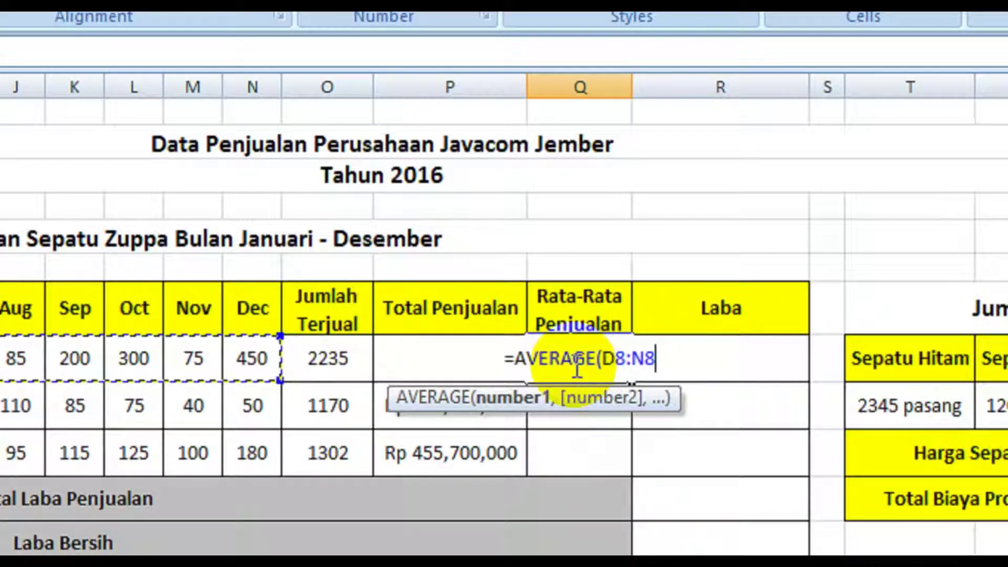
key("shift+Left")
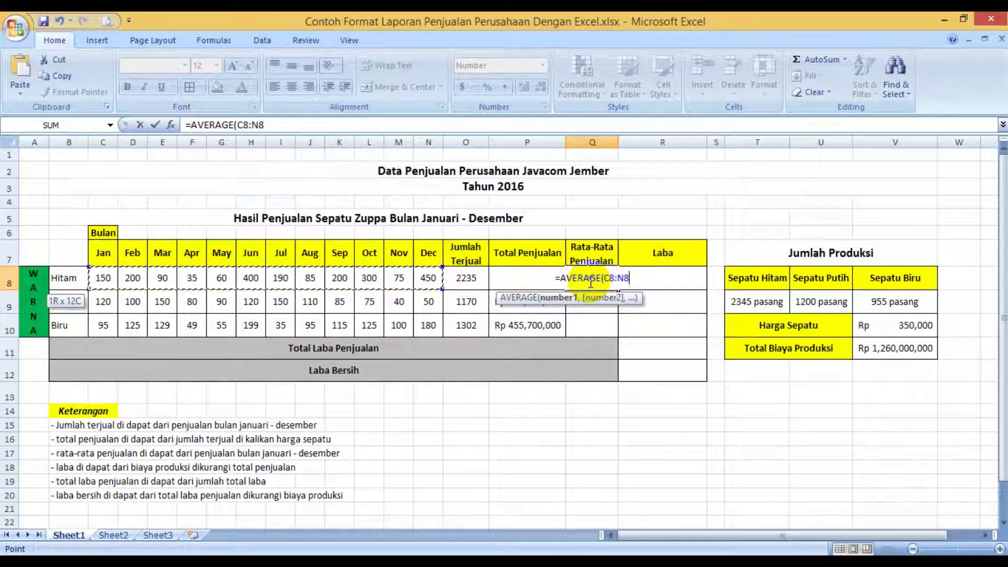
key("Return")
Step: Copy the average formula down to Putih and Biru, showing 98 and 109
left_click(609, 283)
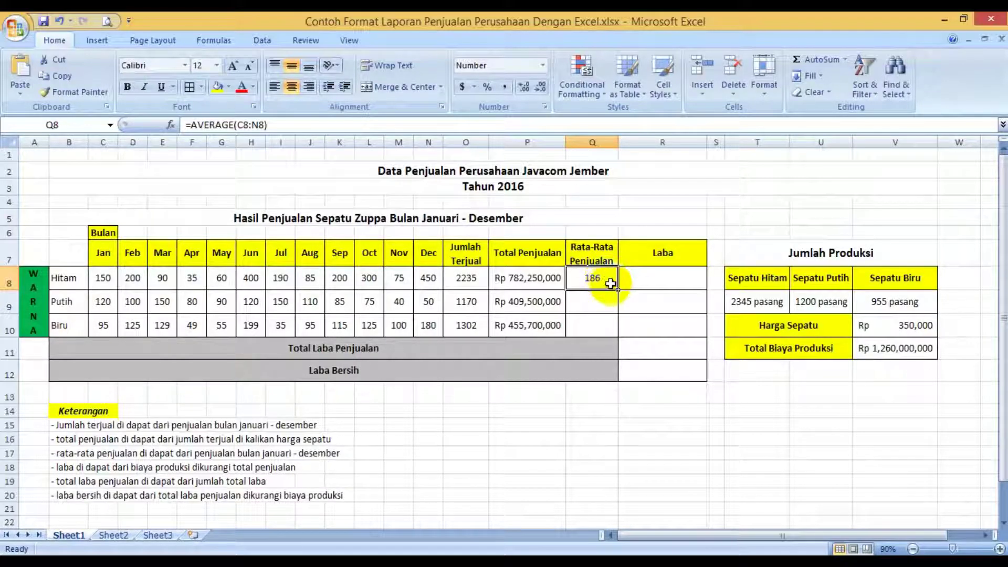
double_click(619, 289)
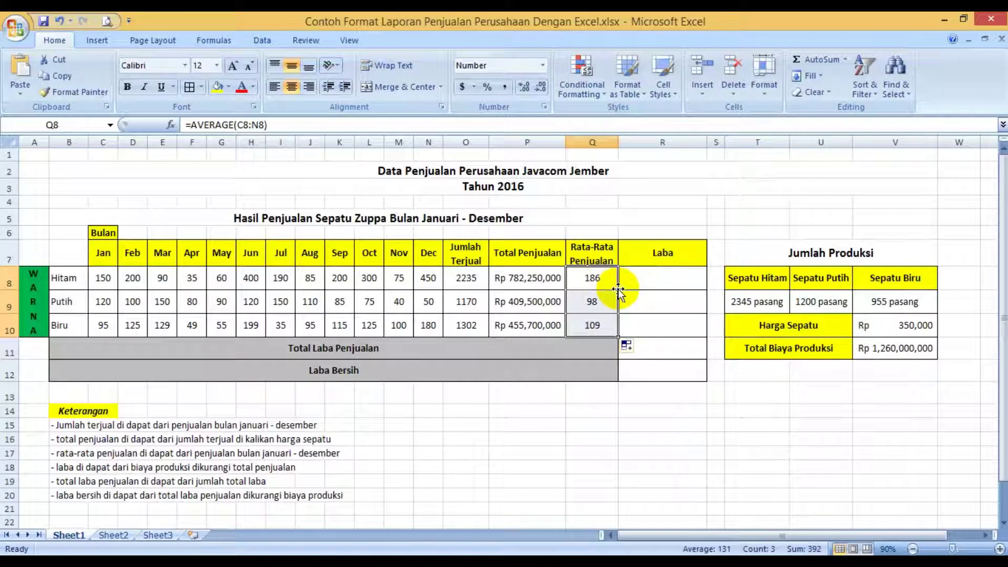
left_click(656, 282)
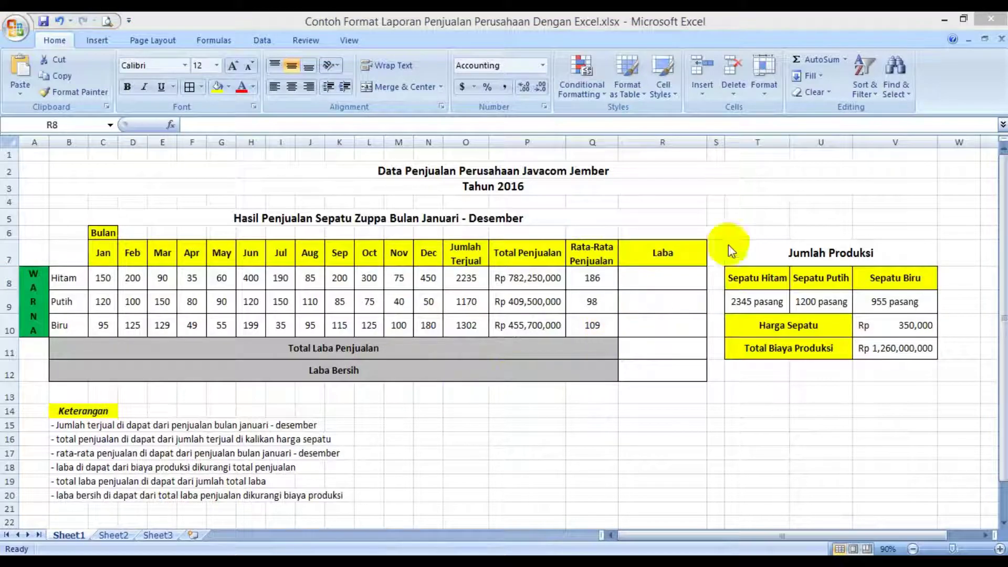
left_click(656, 276)
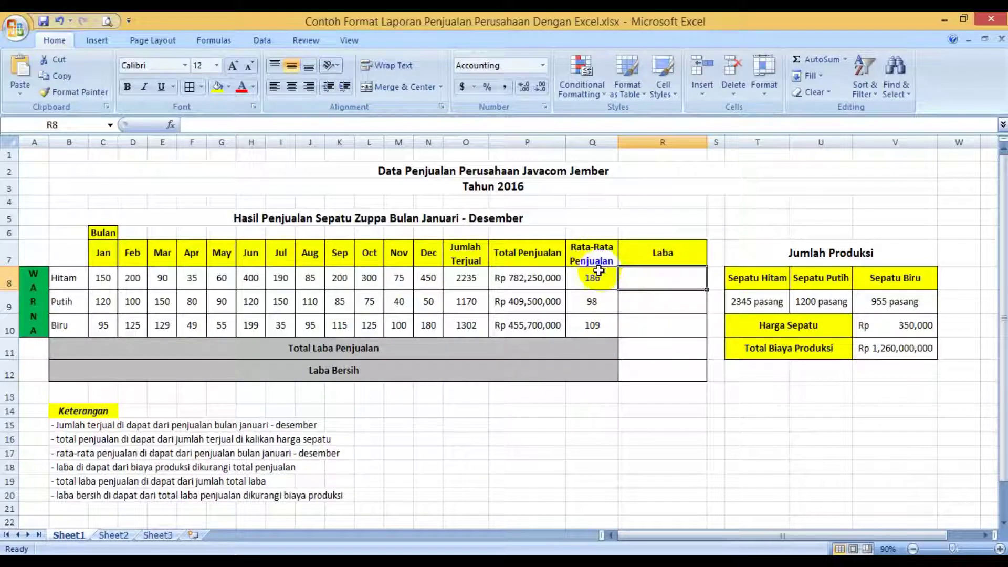
left_click(528, 279)
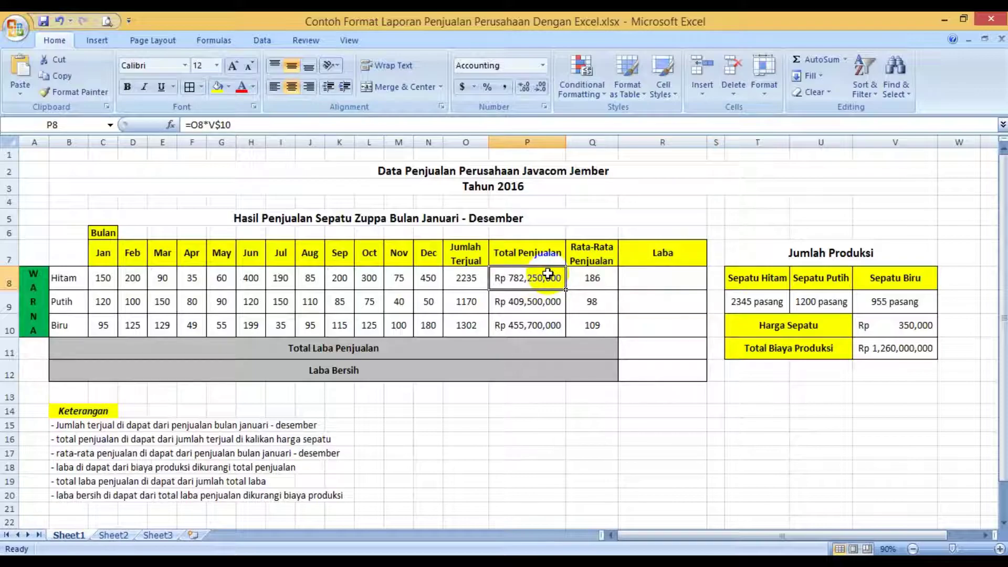
left_click(664, 281)
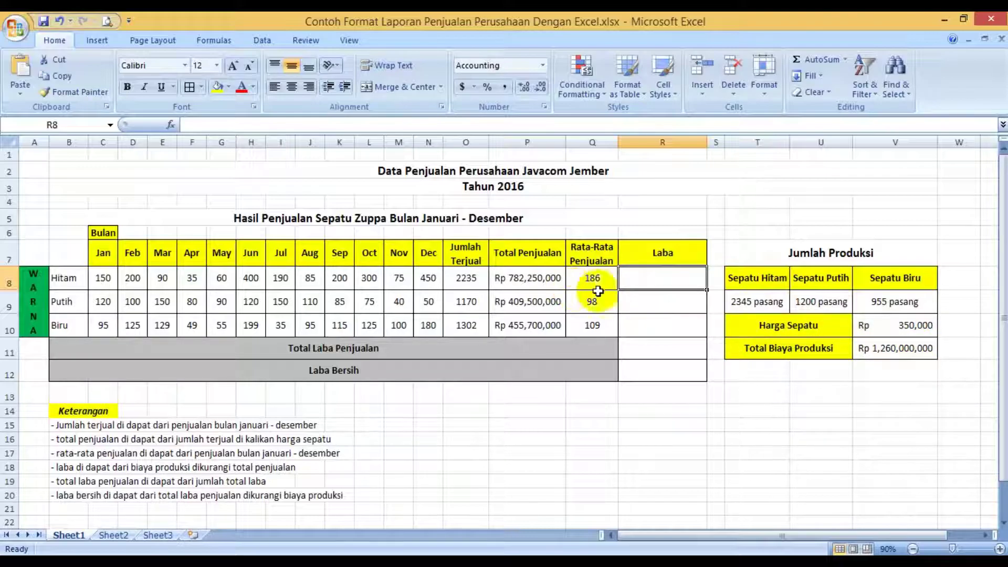
left_click(877, 346)
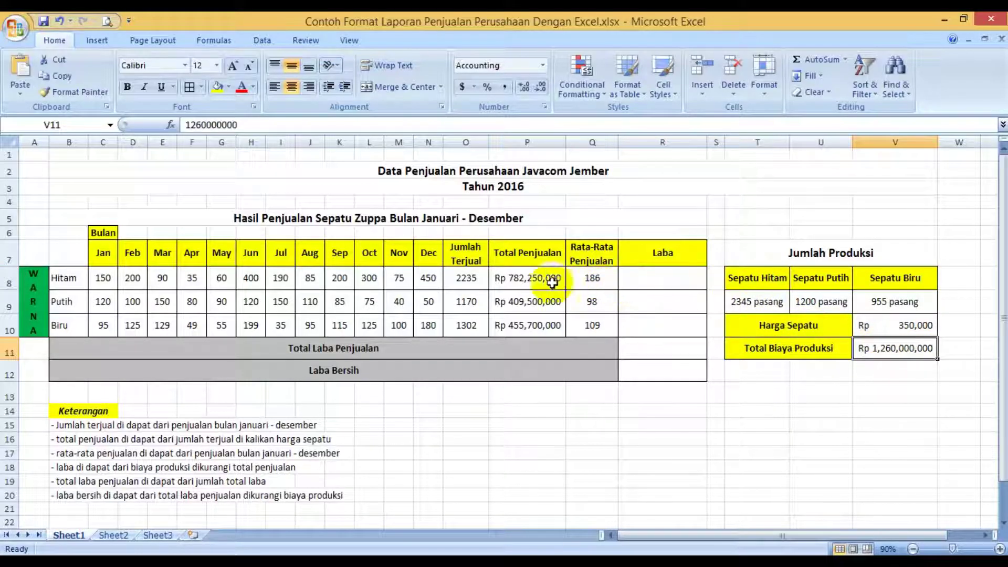
left_click(530, 277)
Step: Enter =V$11-P8 in R8 and fill it down to R10 for Putih and Biru
left_click(683, 281)
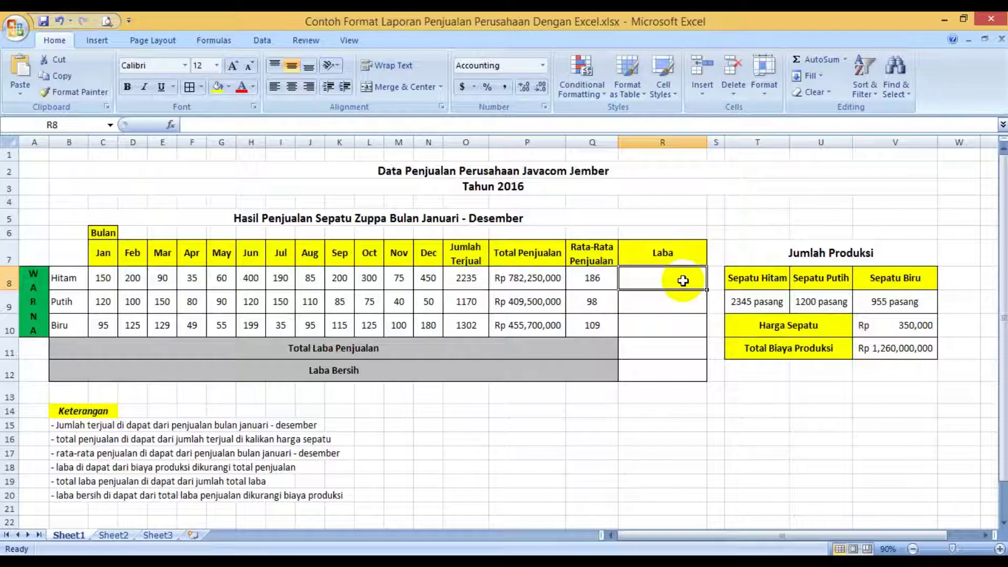
type("=")
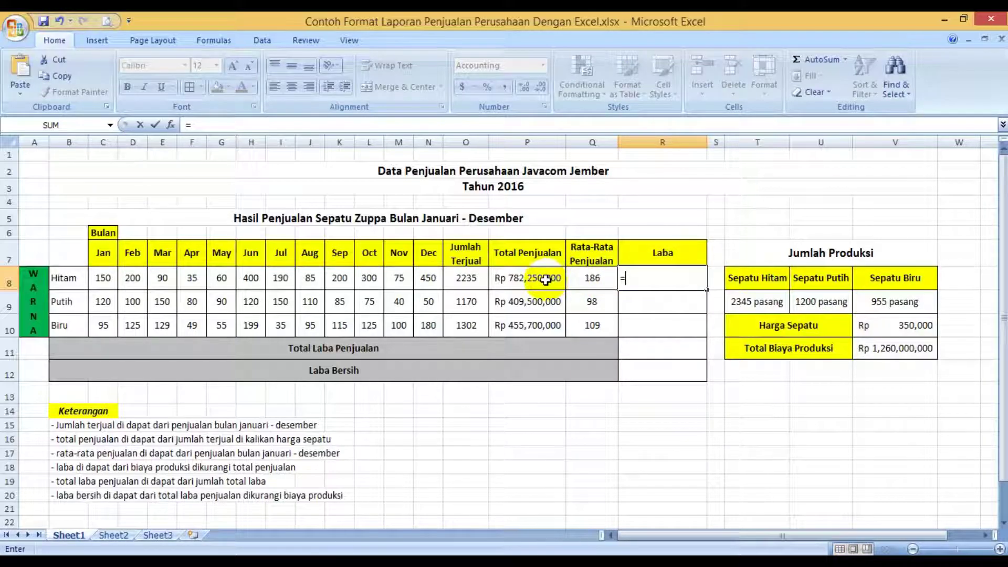
left_click(874, 351)
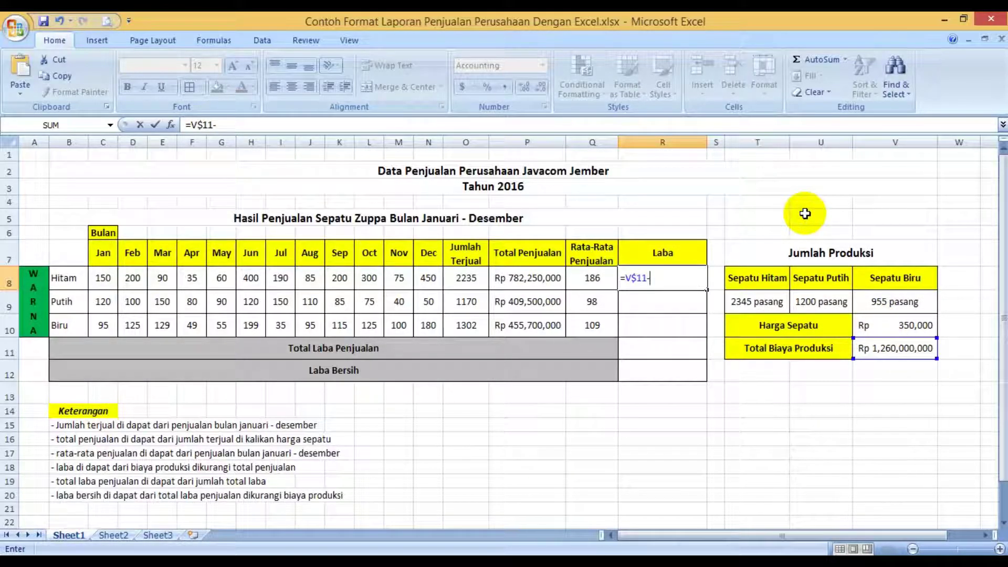
left_click(521, 275)
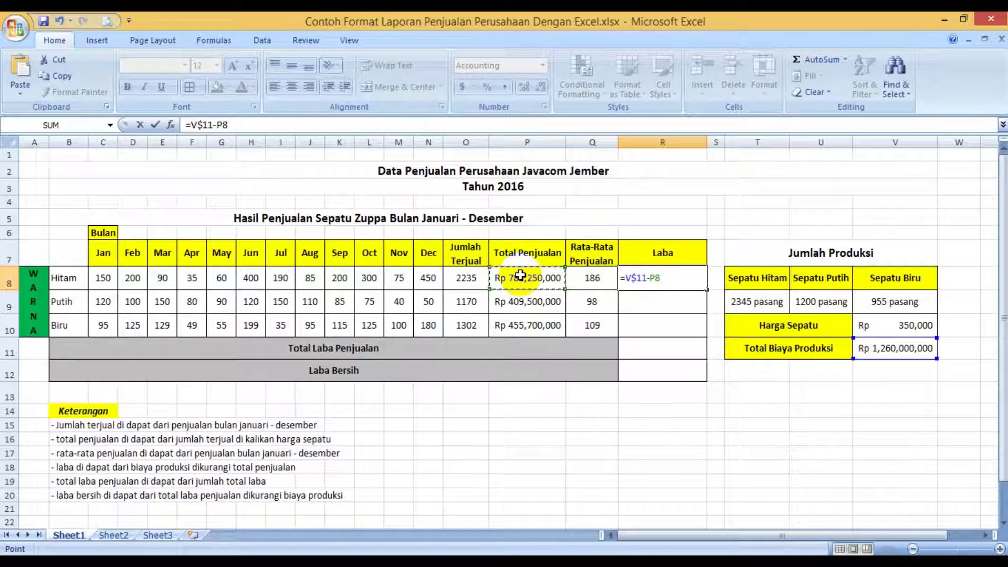
key("Return")
left_click(692, 279)
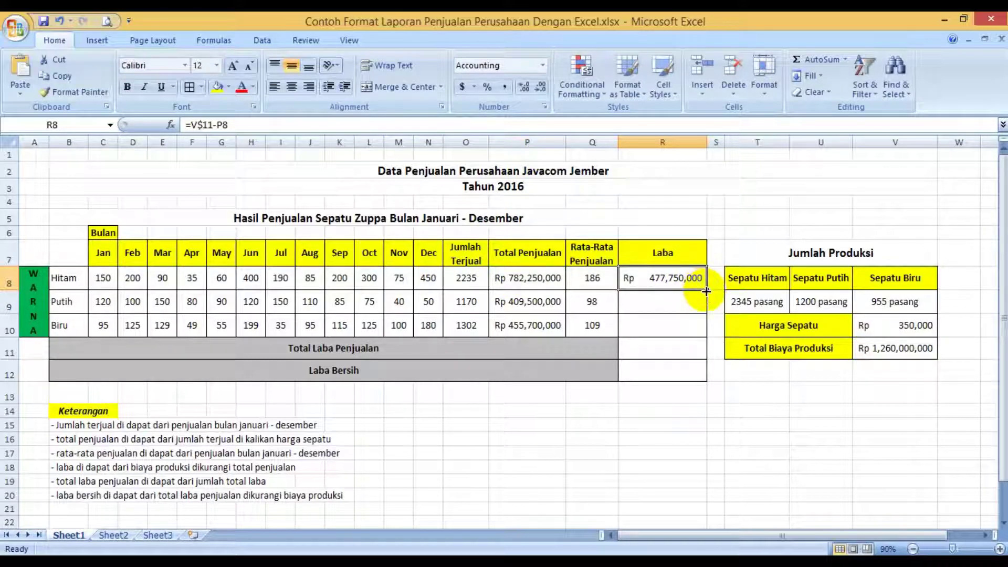
left_click_drag(707, 291, 706, 336)
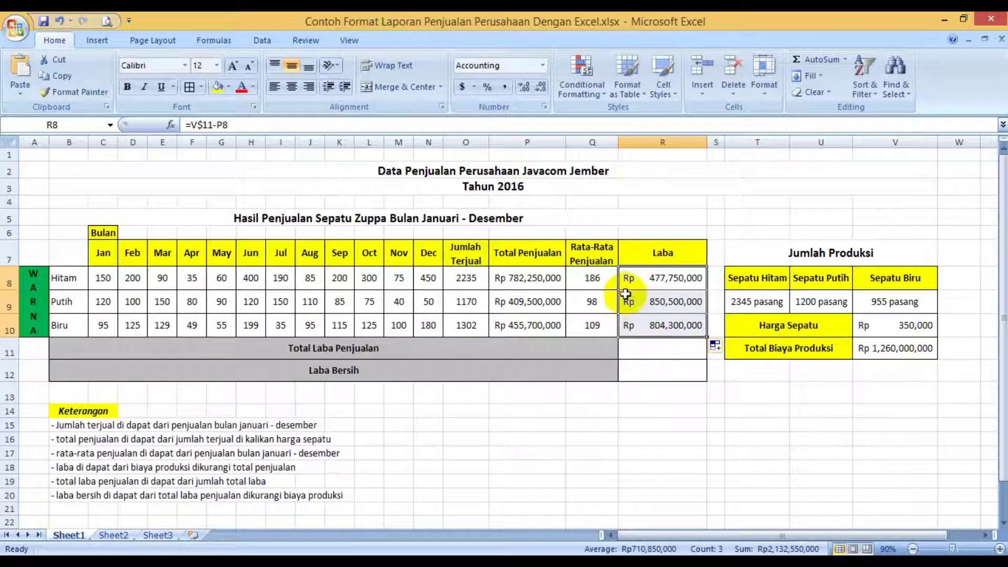
left_click(656, 281)
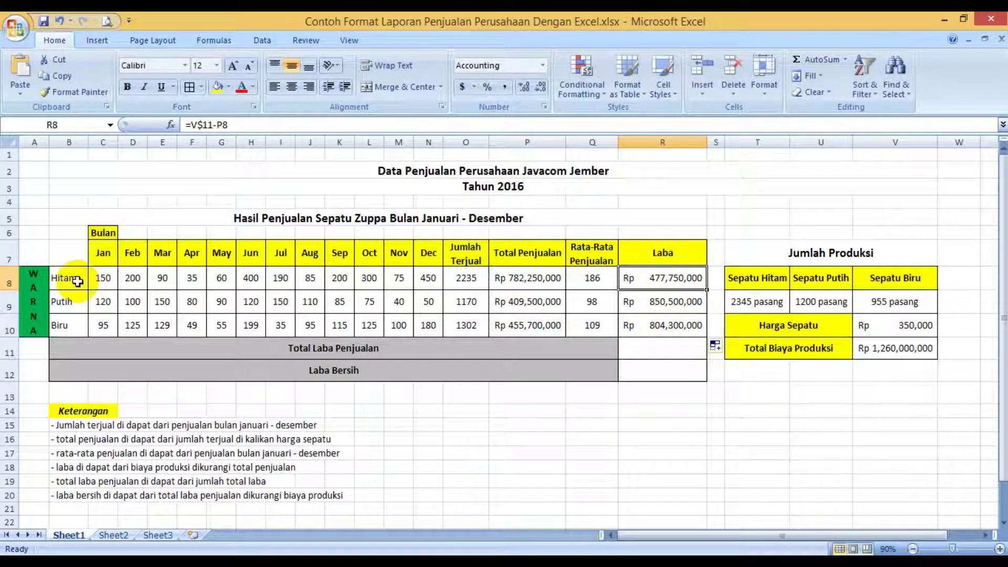
Step: Enter =SUM(R8:R10) in R11 to total the three Laba values
left_click(662, 352)
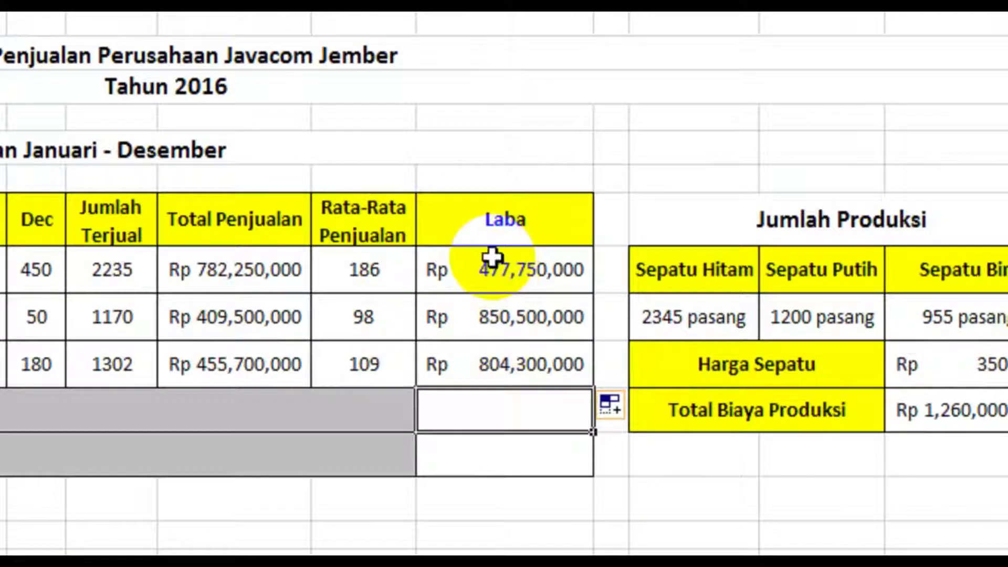
type("=su")
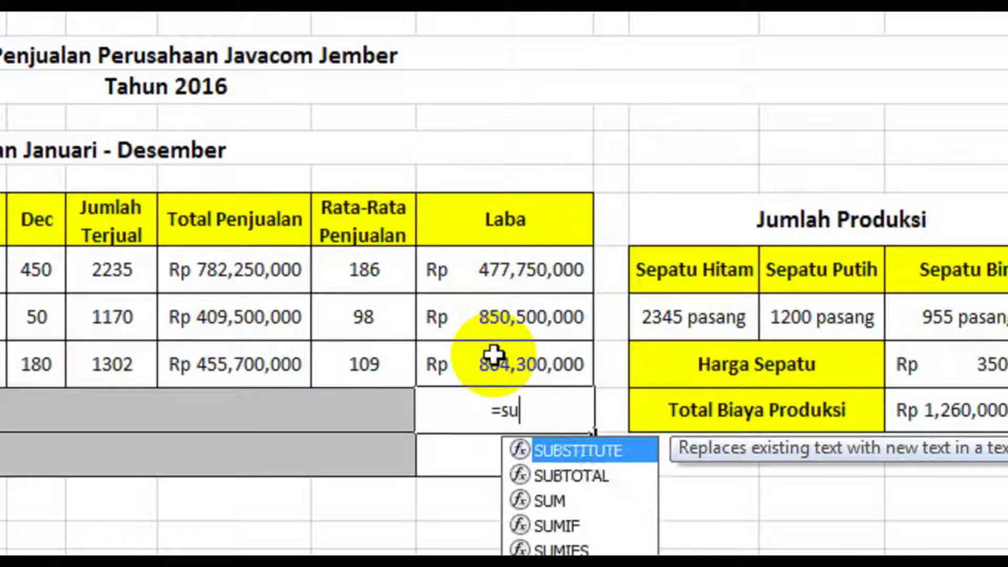
type("m")
key("Tab")
left_click(465, 274)
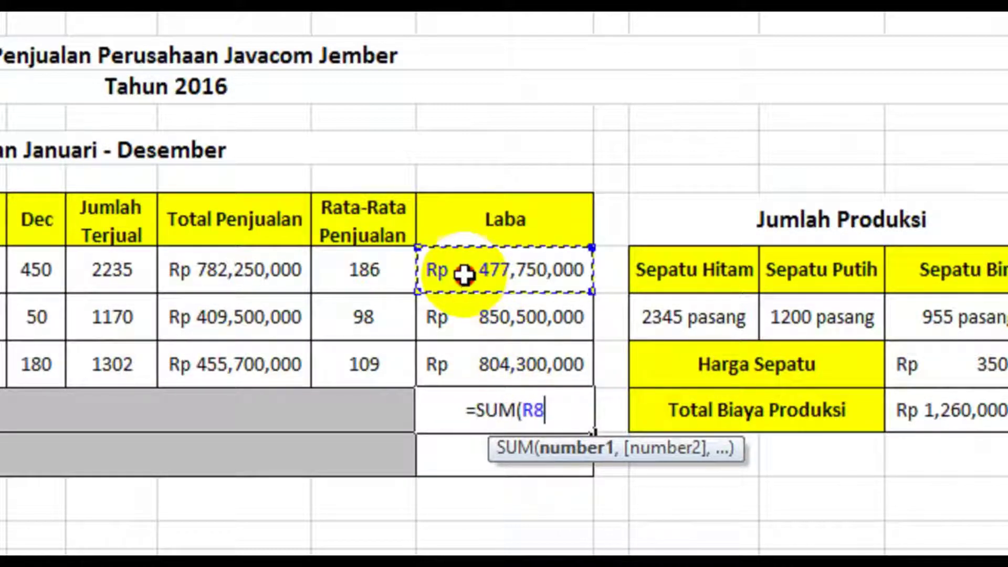
left_click_drag(465, 274, 473, 353)
key("Return")
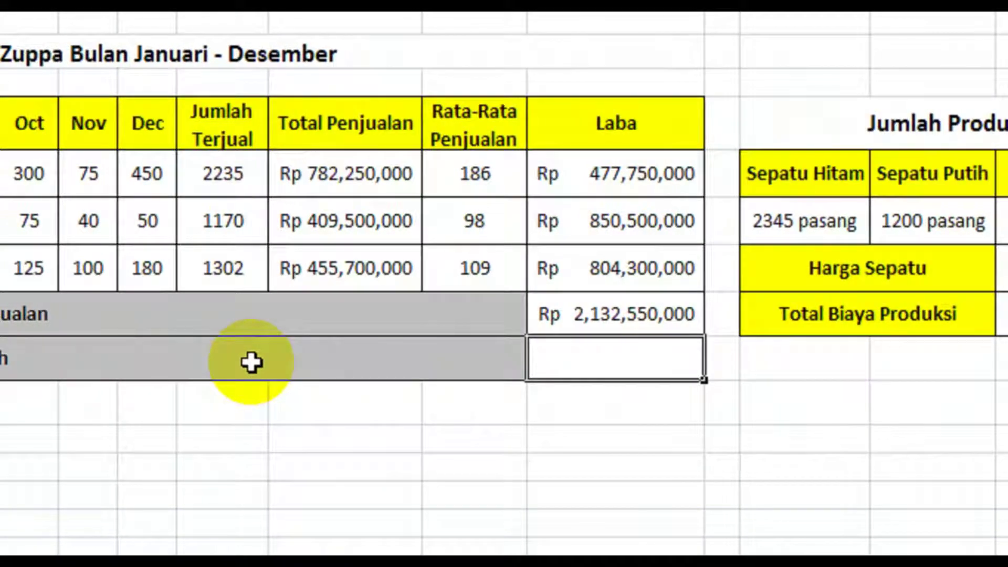
Step: Enter =R11-V11 in R12 so Laba Bersih shows Rp 872,550,000
type("=")
key("Up")
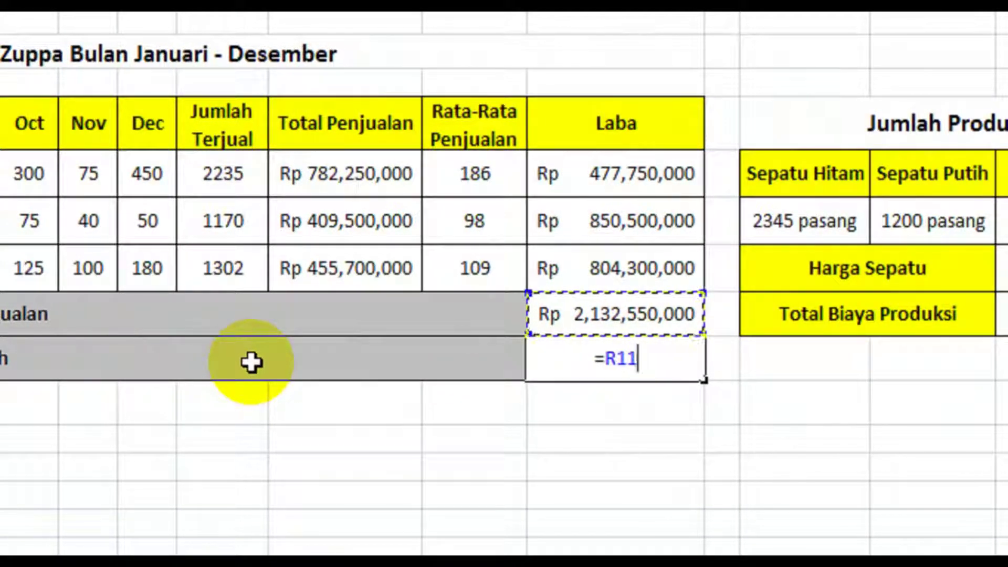
type("-")
key("Right")
key("Right")
key("Right")
key("Right")
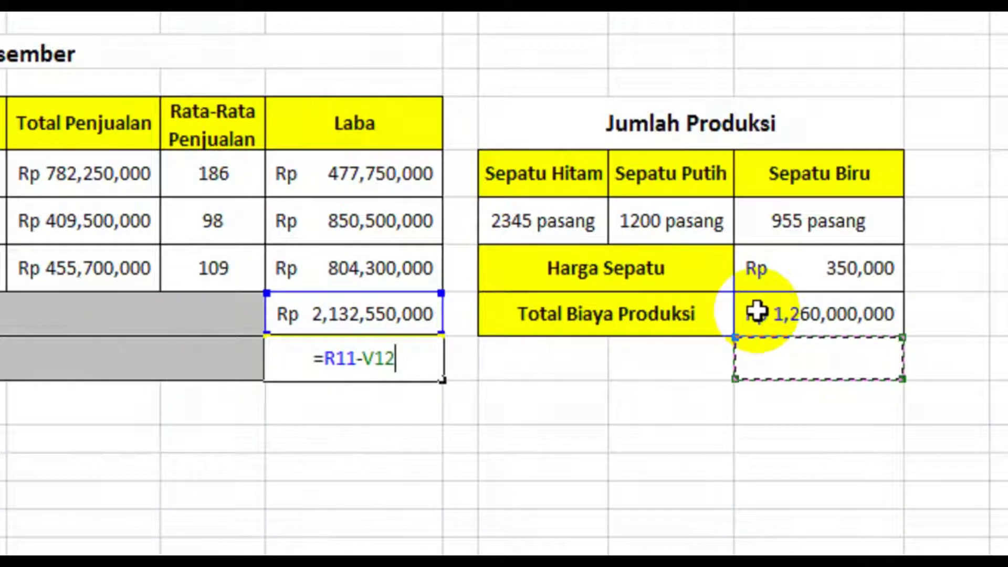
left_click(757, 312)
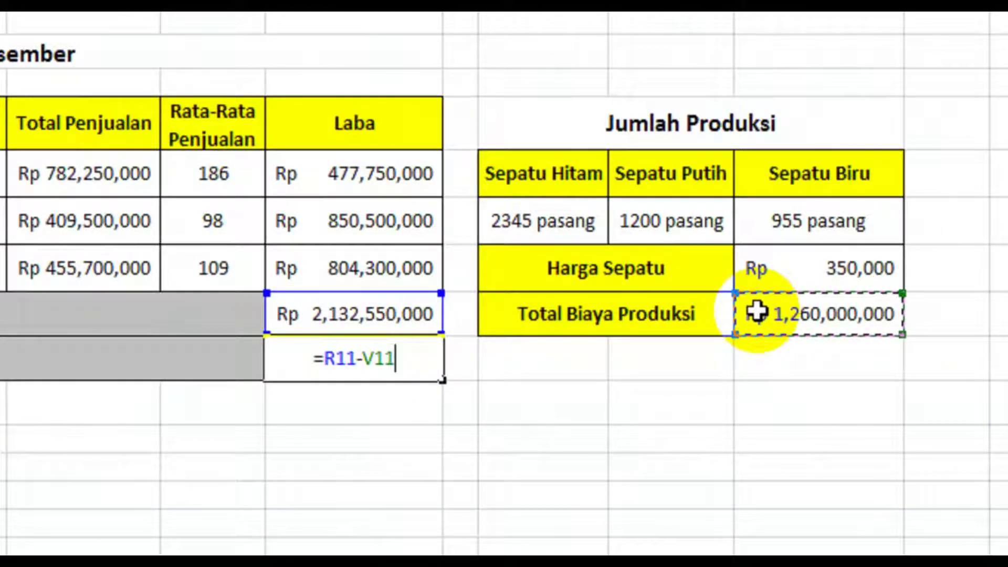
key("Return")
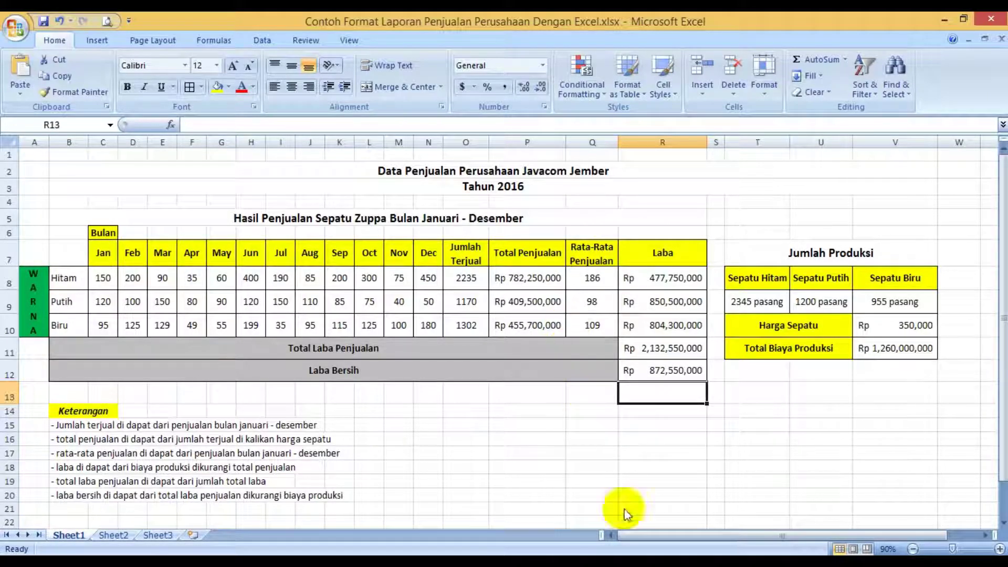
left_click(646, 557)
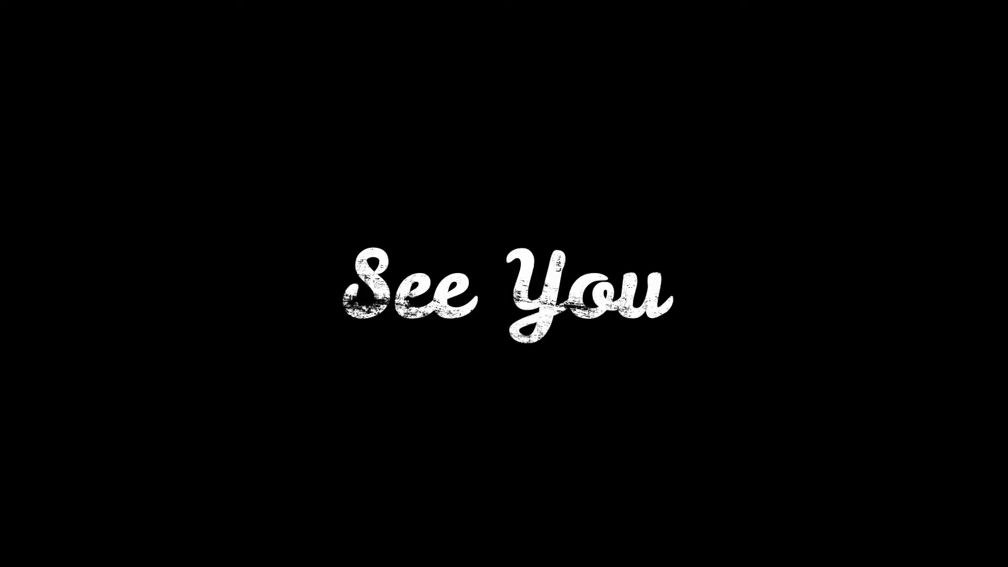